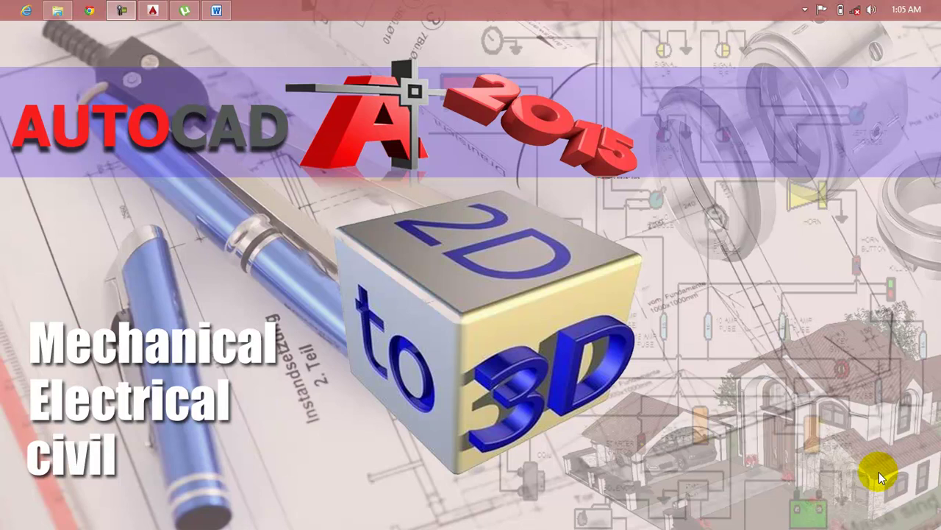
- Restore the Lesson 16 Word notes on Revision cloud topics from the taskbar
{"action": "left_click", "coordinate": [217, 10]}
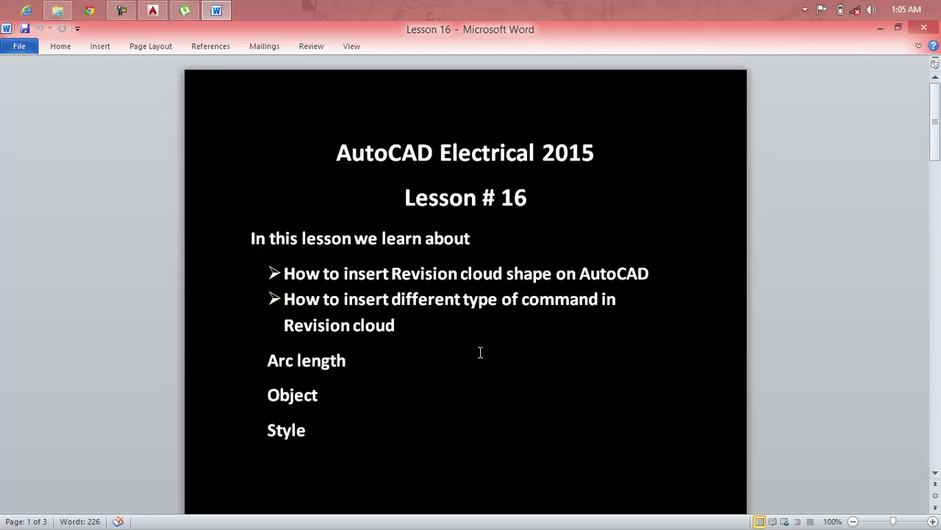
- Close the Lesson 16 document and bring the AutoCAD Drawing1 window to the front
{"action": "left_click", "coordinate": [926, 27]}
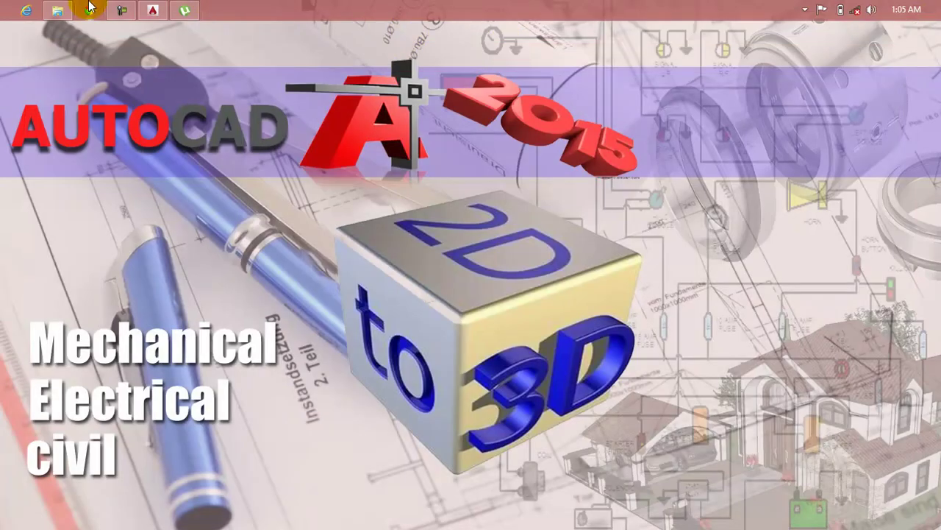
{"action": "left_click", "coordinate": [152, 10]}
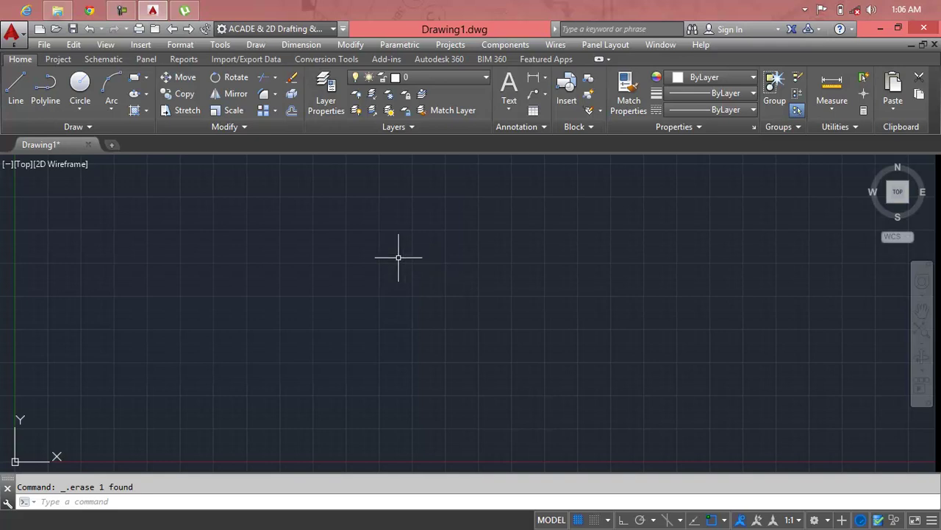
{"action": "left_click", "coordinate": [77, 117]}
{"action": "left_click", "coordinate": [78, 128]}
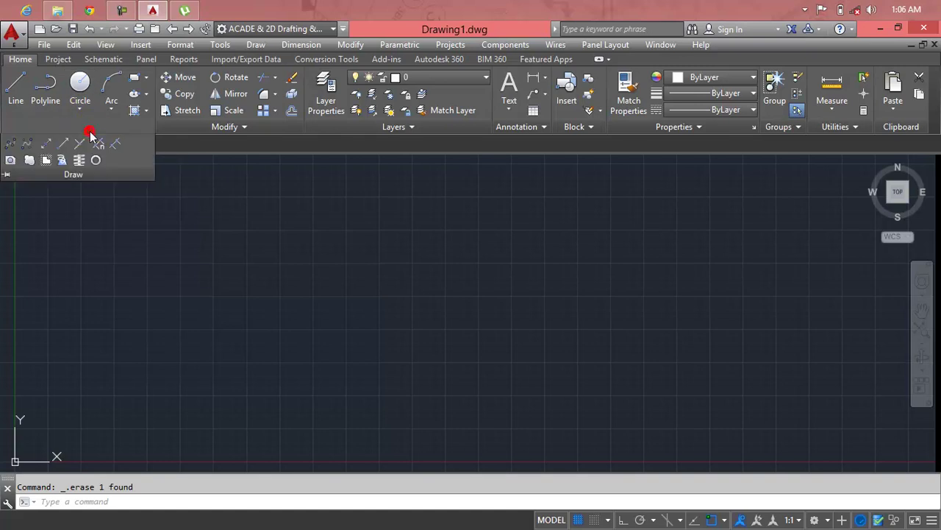
{"action": "left_click", "coordinate": [248, 229]}
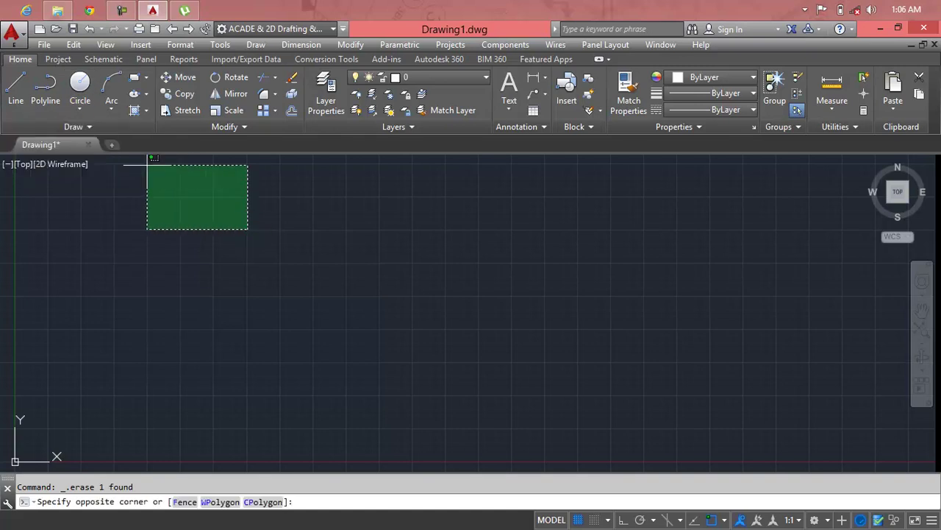
{"action": "left_click", "coordinate": [84, 127]}
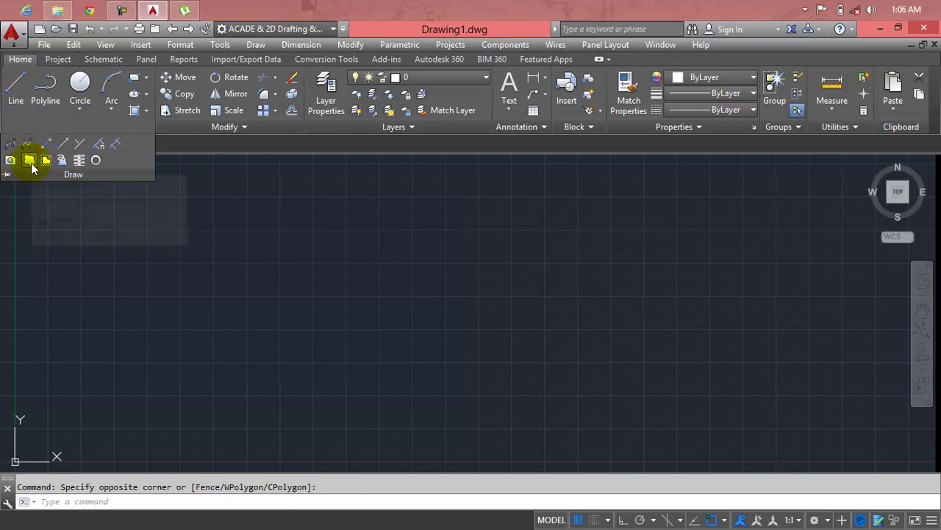
{"action": "mouse_move", "coordinate": [28, 160]}
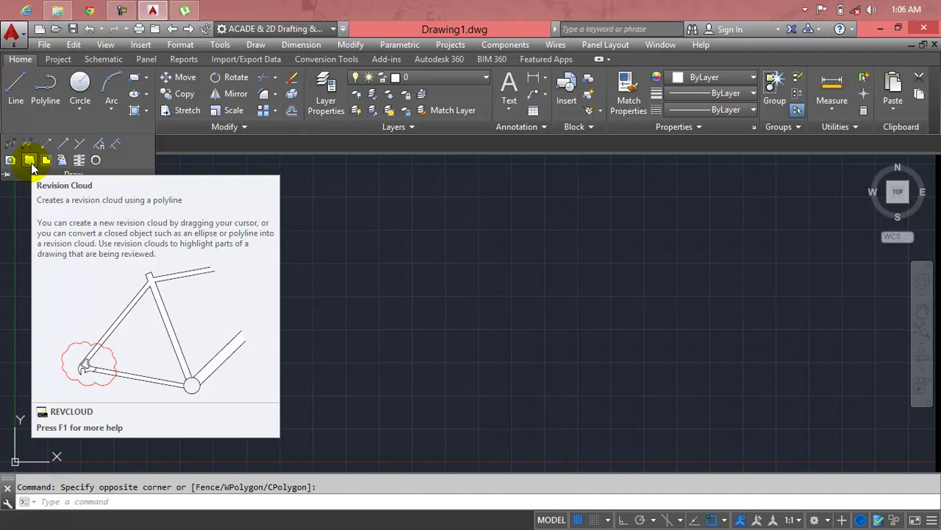
{"action": "left_click", "coordinate": [258, 45]}
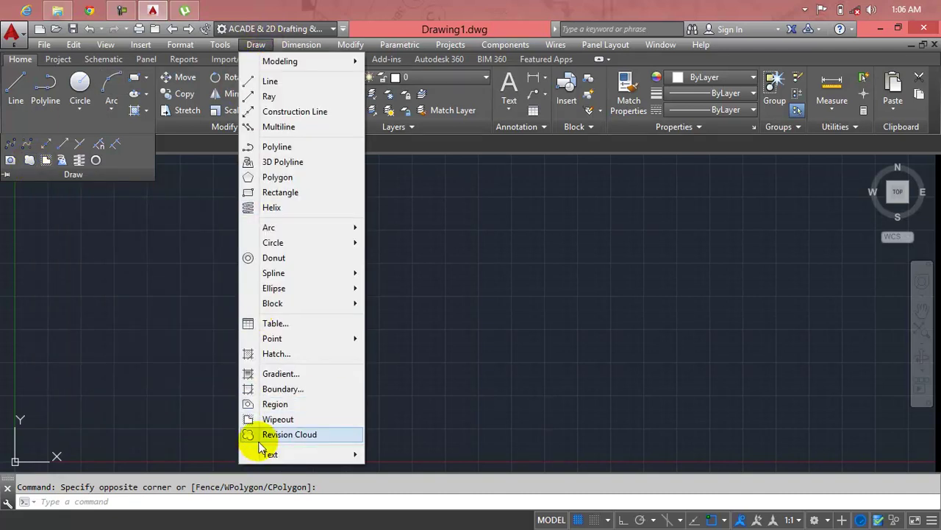
{"action": "left_click", "coordinate": [418, 270]}
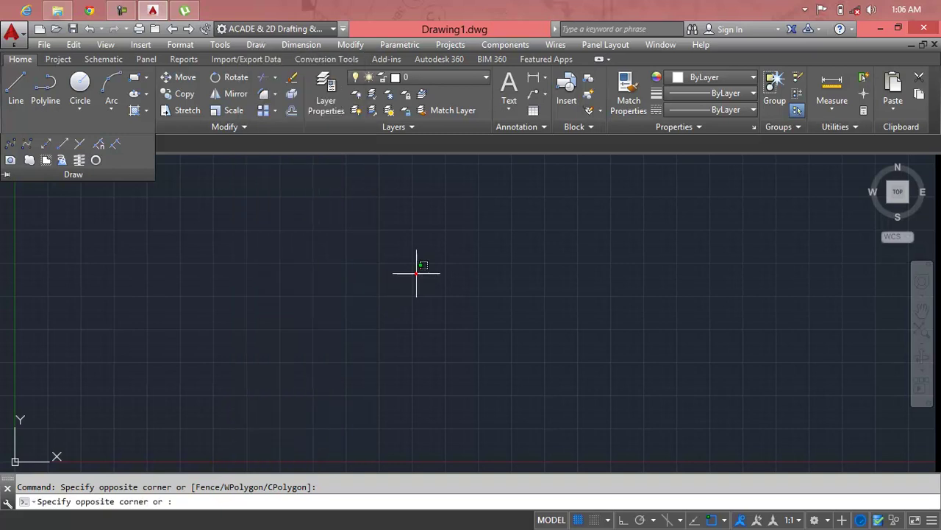
{"action": "key", "text": "Escape"}
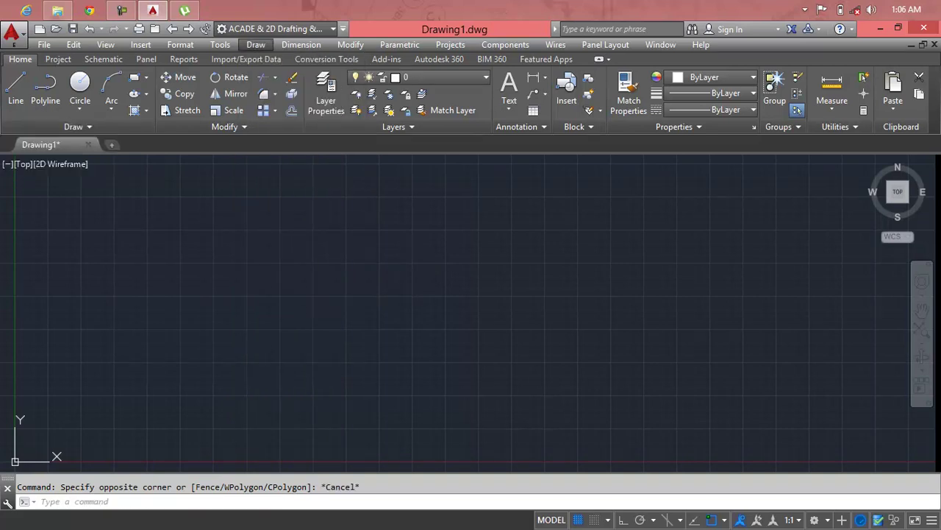
{"action": "left_click", "coordinate": [412, 265]}
{"action": "key", "text": "Escape"}
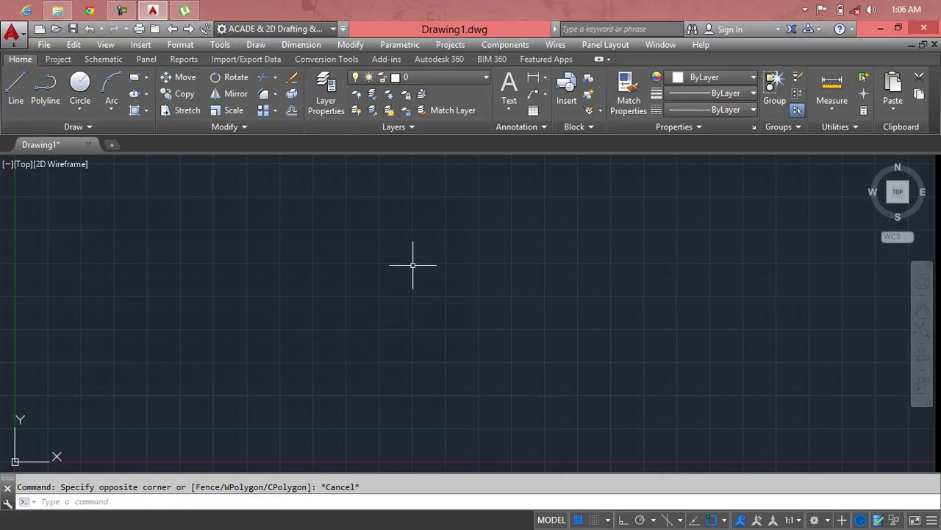
{"action": "type", "text": "rev"}
{"action": "type", "text": "c"}
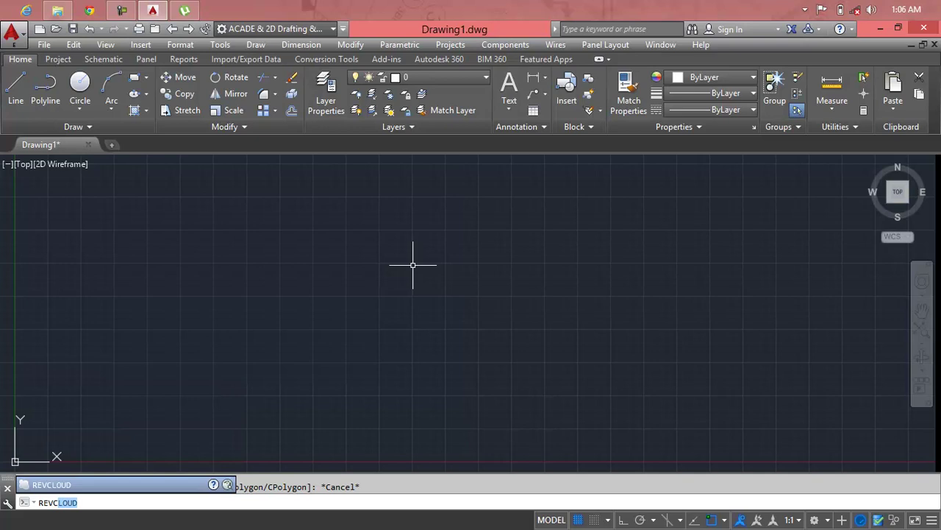
{"action": "key", "text": "Return"}
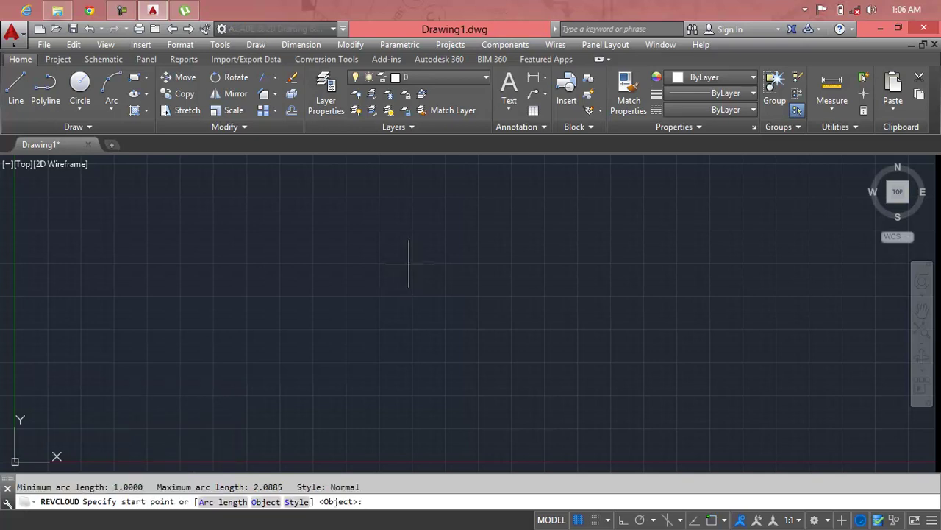
{"action": "left_click", "coordinate": [176, 293]}
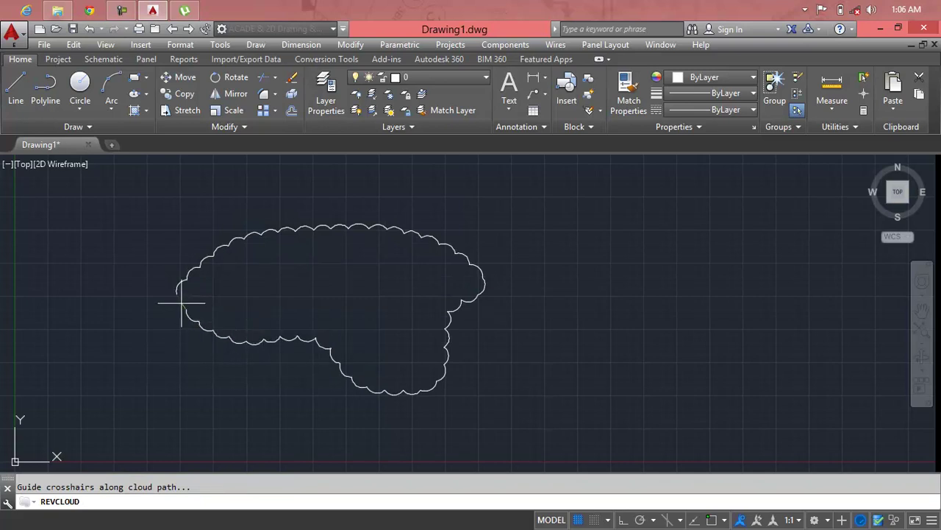
{"action": "type", "text": "revcl"}
{"action": "key", "text": "Return"}
{"action": "left_click", "coordinate": [499, 256]}
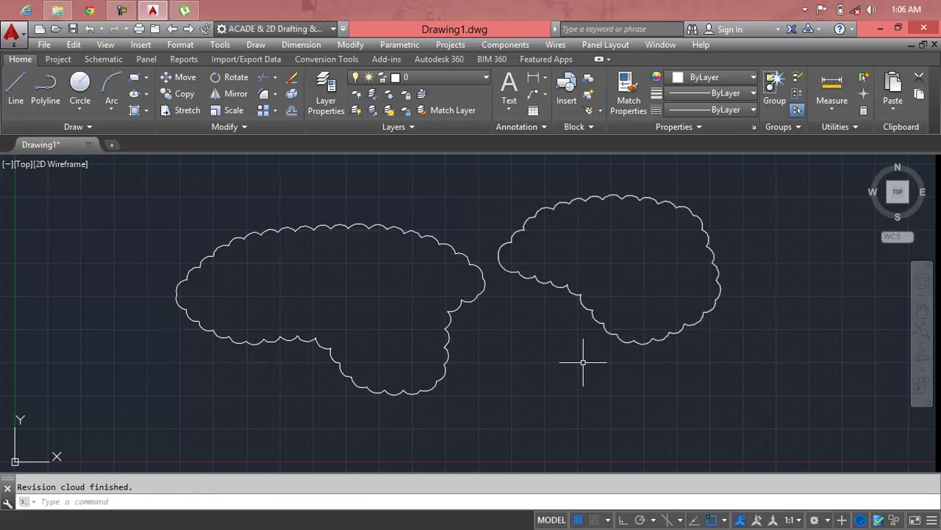
{"action": "left_click", "coordinate": [794, 168]}
{"action": "left_click", "coordinate": [411, 318]}
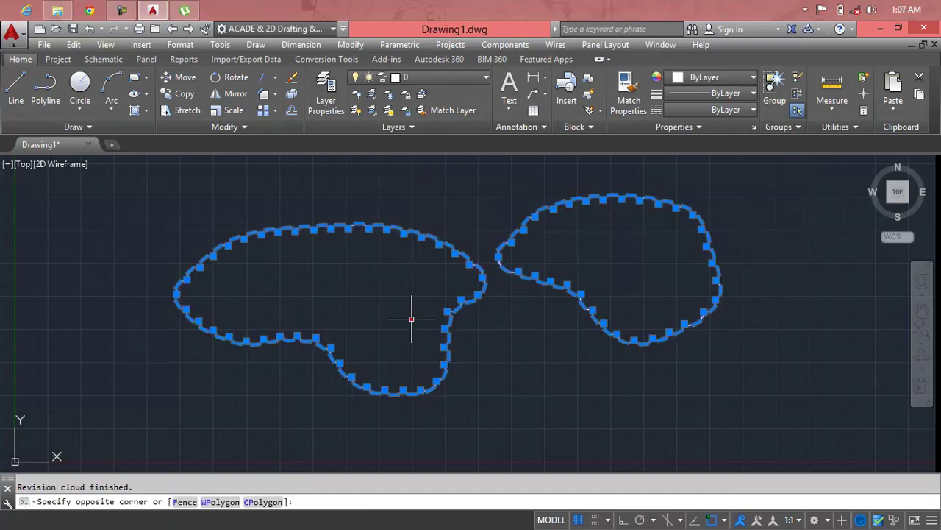
{"action": "key", "text": "Escape"}
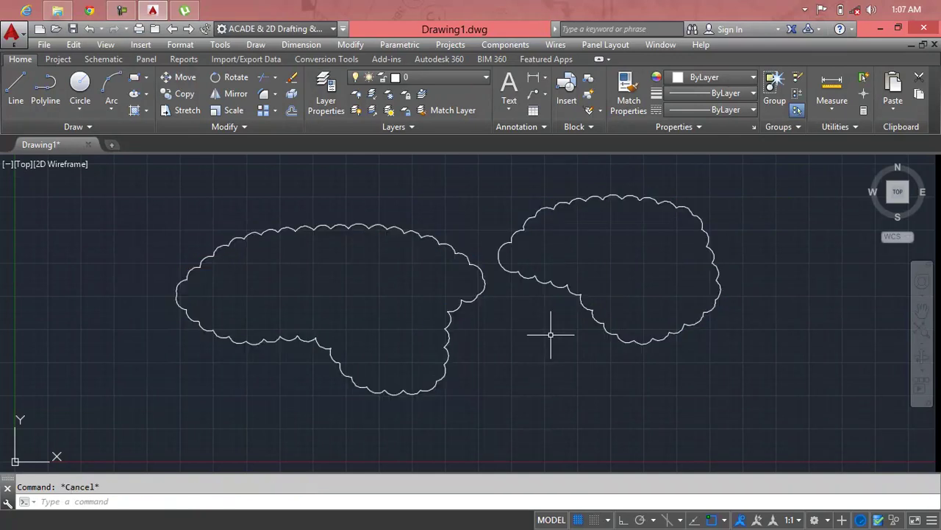
{"action": "left_click", "coordinate": [749, 182]}
{"action": "left_click", "coordinate": [409, 310]}
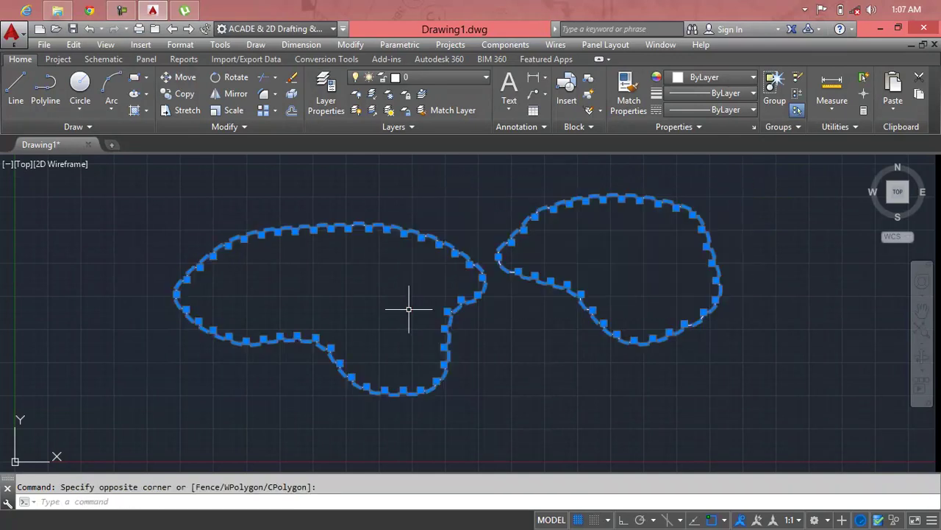
{"action": "key", "text": "Delete"}
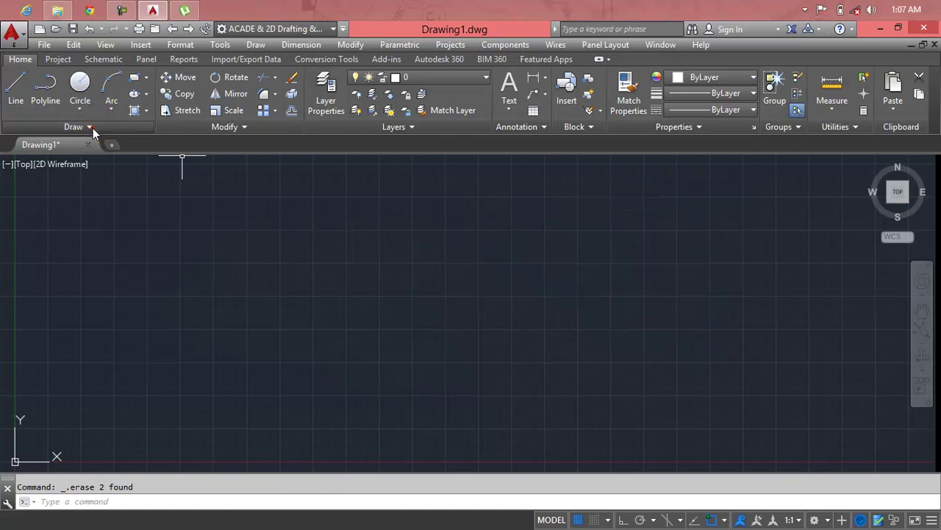
{"action": "left_click", "coordinate": [90, 127]}
- Sketch a closed oval freehand revision cloud at the left of the drawing
{"action": "left_click", "coordinate": [36, 162]}
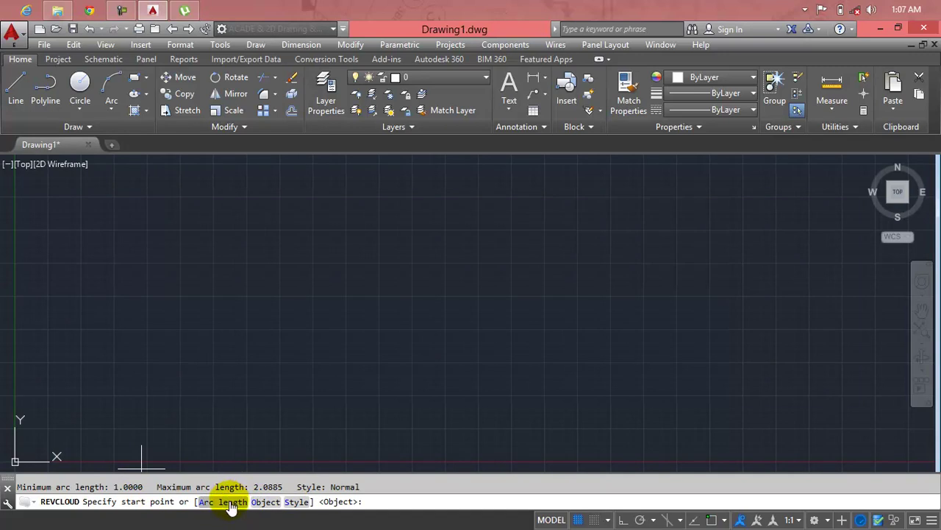
{"action": "left_click", "coordinate": [200, 292]}
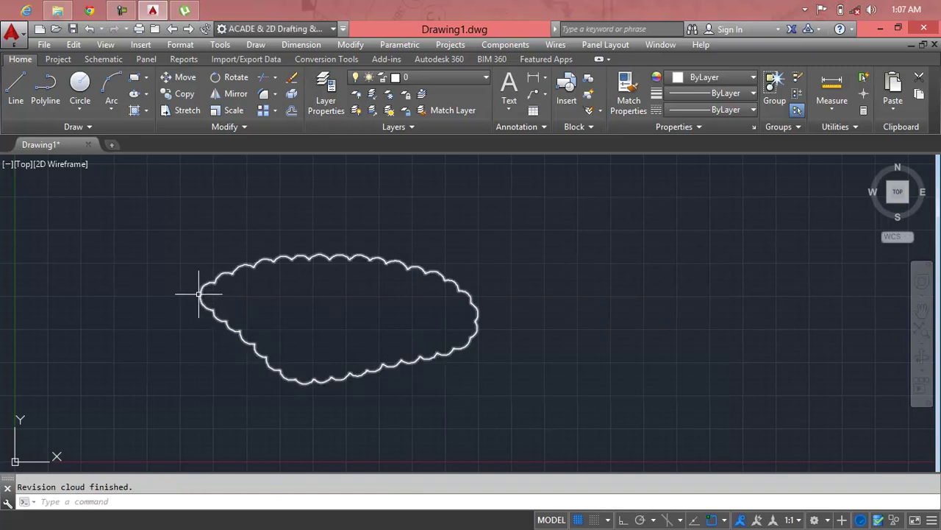
{"action": "middle_click_drag", "start_coordinate": [504, 271], "coordinate": [273, 286]}
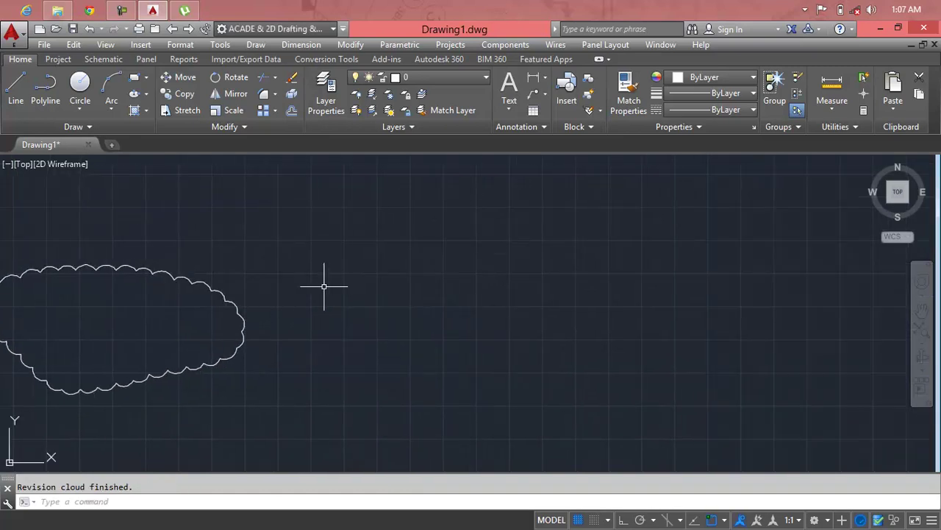
{"action": "type", "text": "revc"}
{"action": "key", "text": "Return"}
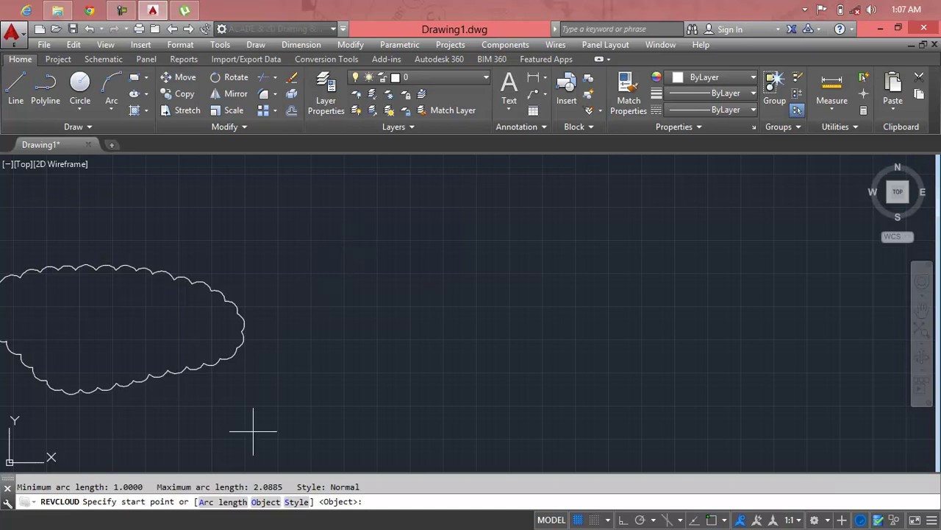
- Set revision cloud arc lengths to minimum 1 and maximum 2 after 5.0 is rejected
{"action": "left_click", "coordinate": [231, 501]}
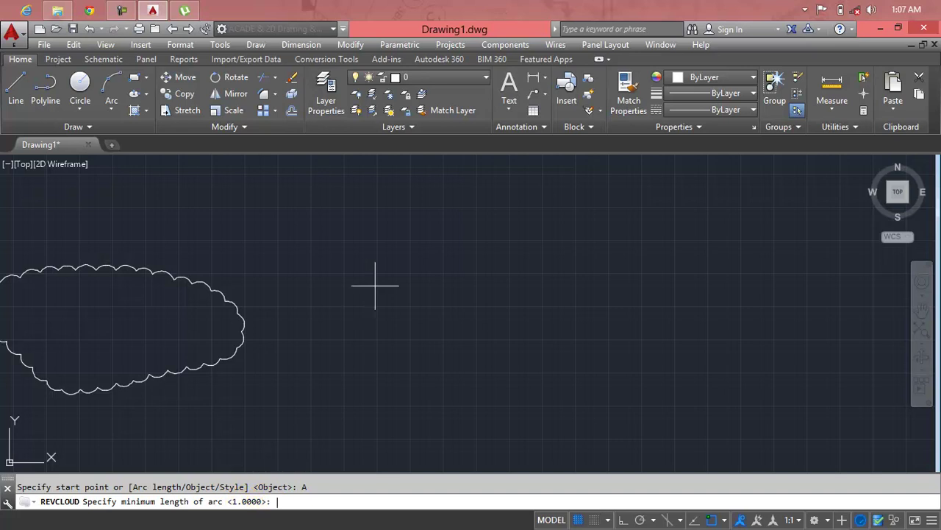
{"action": "key", "text": "Return"}
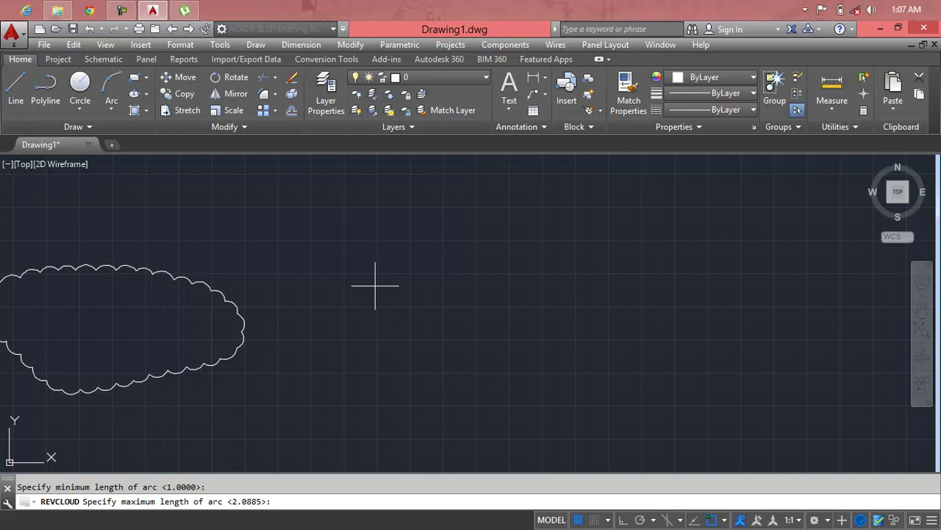
{"action": "type", "text": "5"}
{"action": "type", "text": "\""}
{"action": "key", "text": "BackSpace"}
{"action": "type", "text": "0"}
{"action": "key", "text": "BackSpace"}
{"action": "type", "text": ".0"}
{"action": "key", "text": "Return"}
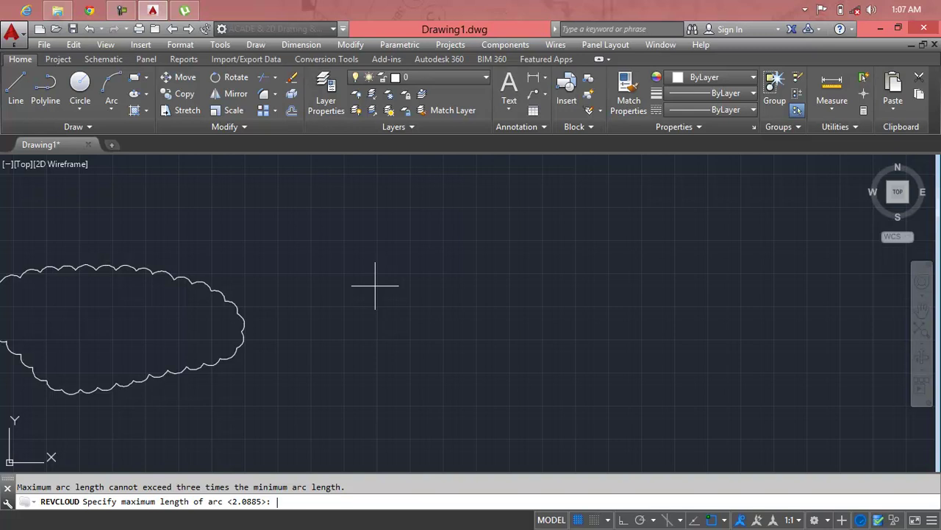
{"action": "type", "text": "5"}
{"action": "type", "text": ".0"}
{"action": "key", "text": "Return"}
{"action": "type", "text": "2"}
{"action": "key", "text": "Return"}
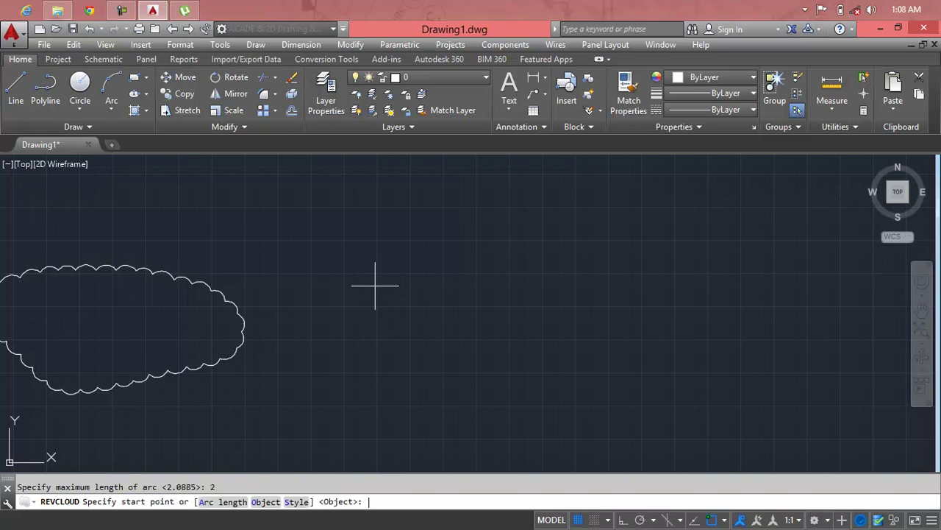
- Trace a second, larger revision cloud starting mid-canvas
{"action": "left_click", "coordinate": [389, 270]}
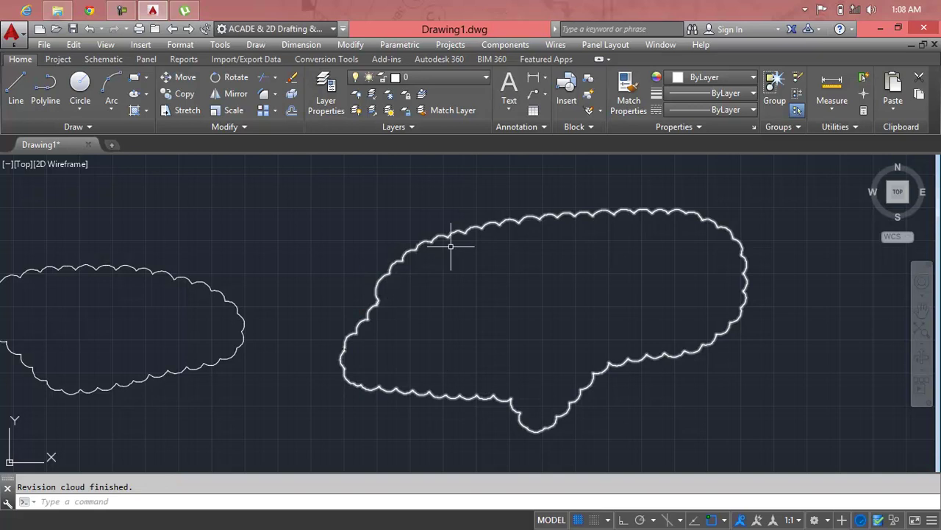
{"action": "middle_click_drag", "start_coordinate": [361, 378], "coordinate": [417, 337]}
{"action": "scroll", "coordinate": [436, 309], "scroll_direction": "up", "scroll_amount": 3}
{"action": "scroll", "coordinate": [437, 305], "scroll_direction": "up", "scroll_amount": 2}
{"action": "middle_click_drag", "start_coordinate": [437, 305], "coordinate": [531, 371]}
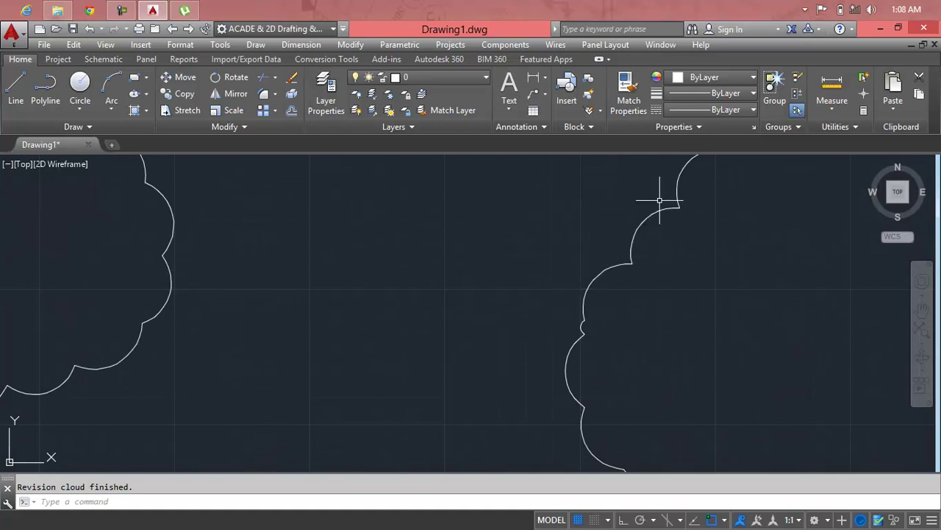
{"action": "scroll", "coordinate": [620, 206], "scroll_direction": "down", "scroll_amount": 5}
- Crossing-select both revision clouds and delete them
{"action": "middle_click_drag", "start_coordinate": [620, 215], "coordinate": [375, 363]}
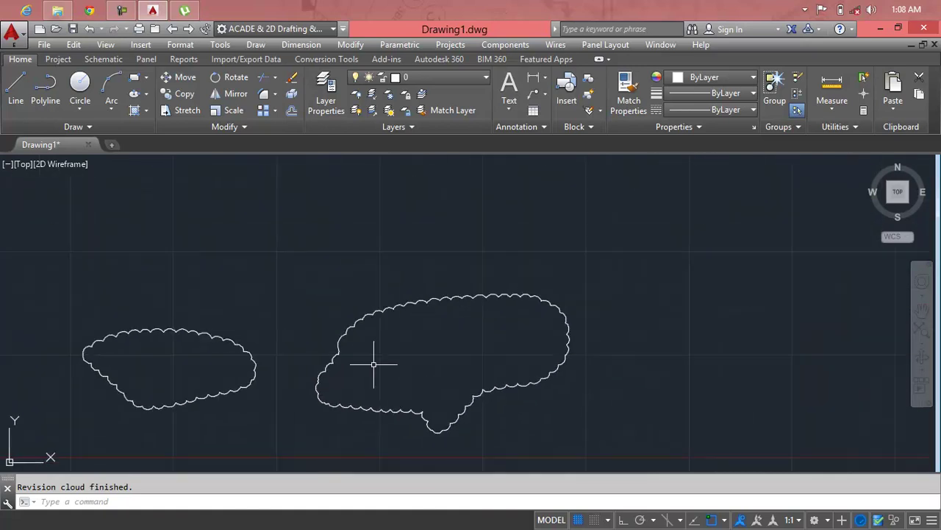
{"action": "left_click", "coordinate": [719, 230]}
{"action": "left_click", "coordinate": [210, 460]}
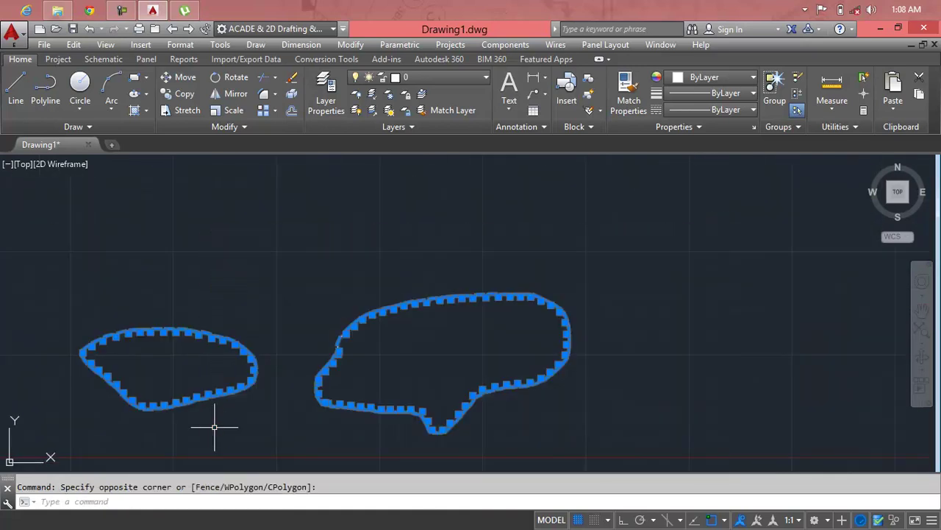
{"action": "key", "text": "Delete"}
{"action": "type", "text": "rev"}
{"action": "key", "text": "Return"}
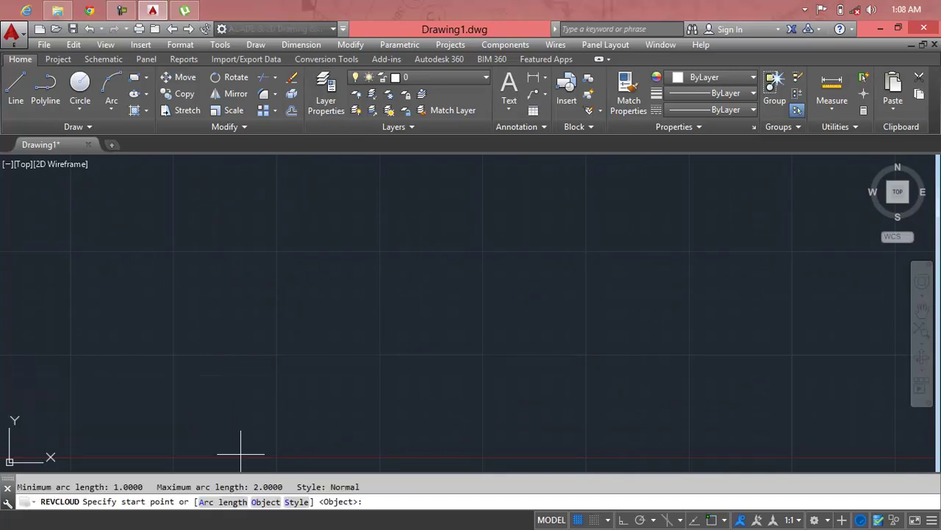
- Set the cloud arc lengths to minimum 2 and maximum 4.0
{"action": "left_click", "coordinate": [205, 503]}
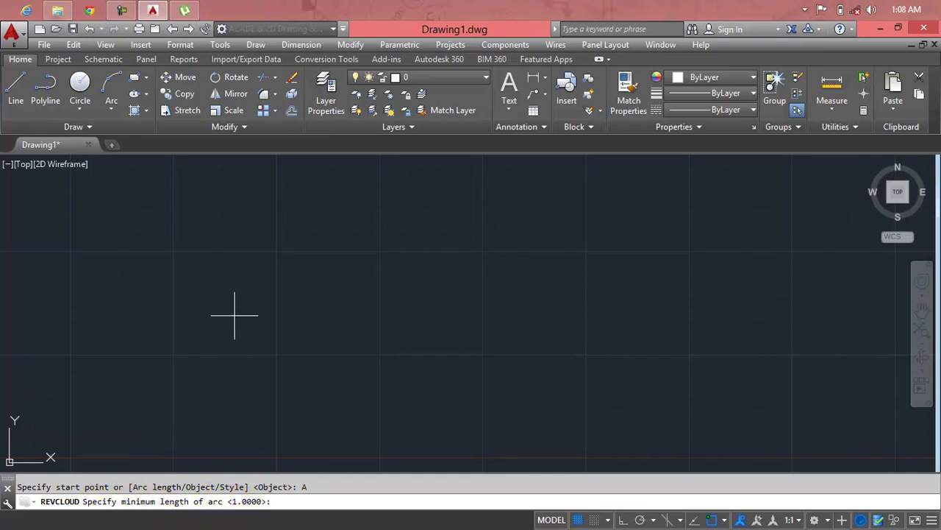
{"action": "type", "text": "2"}
{"action": "type", "text": "."}
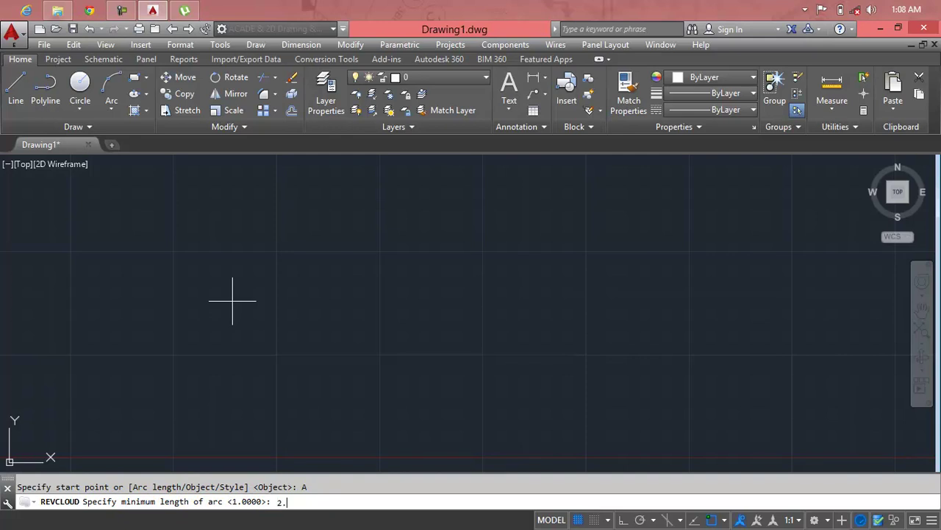
{"action": "key", "text": "Return"}
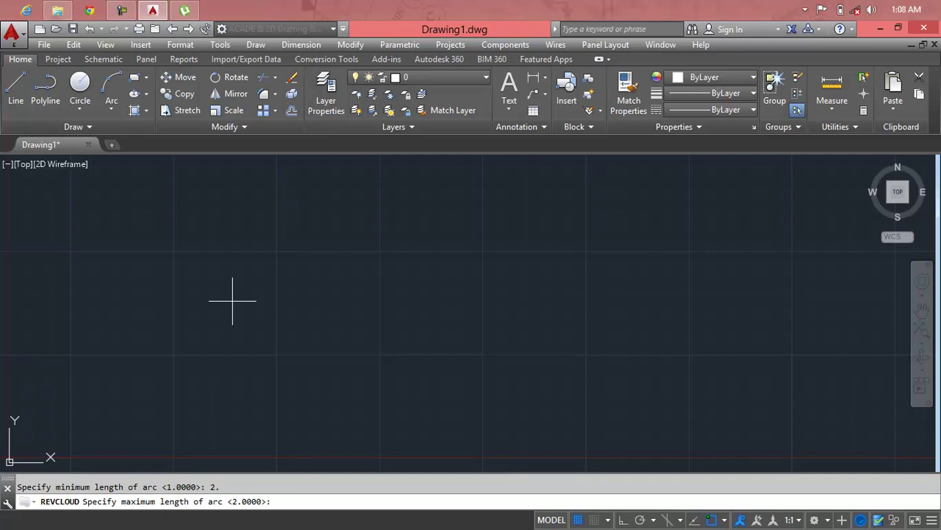
{"action": "type", "text": "4"}
{"action": "type", "text": ".0"}
{"action": "key", "text": "Return"}
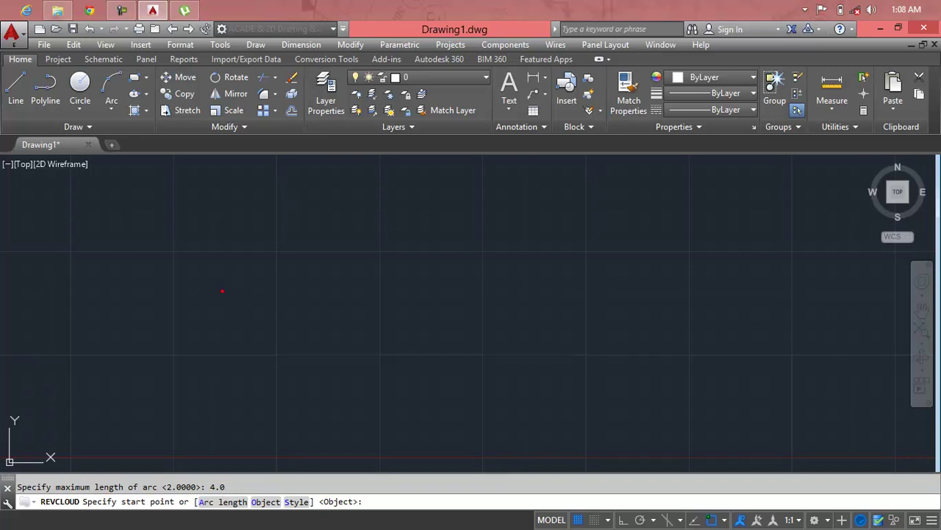
- Trace a freehand revision cloud with 2-to-4 arcs on the left of the canvas
{"action": "left_click", "coordinate": [223, 289]}
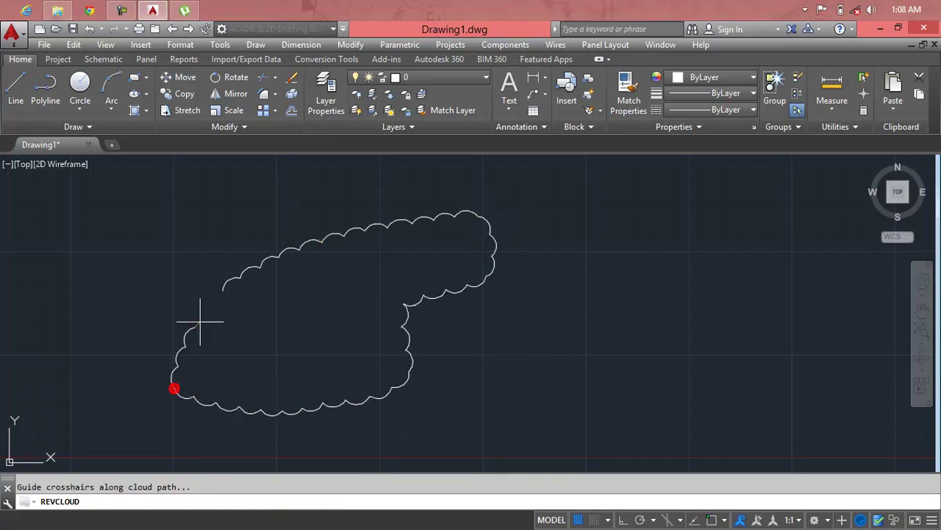
{"action": "middle_click_drag", "start_coordinate": [597, 220], "coordinate": [521, 250]}
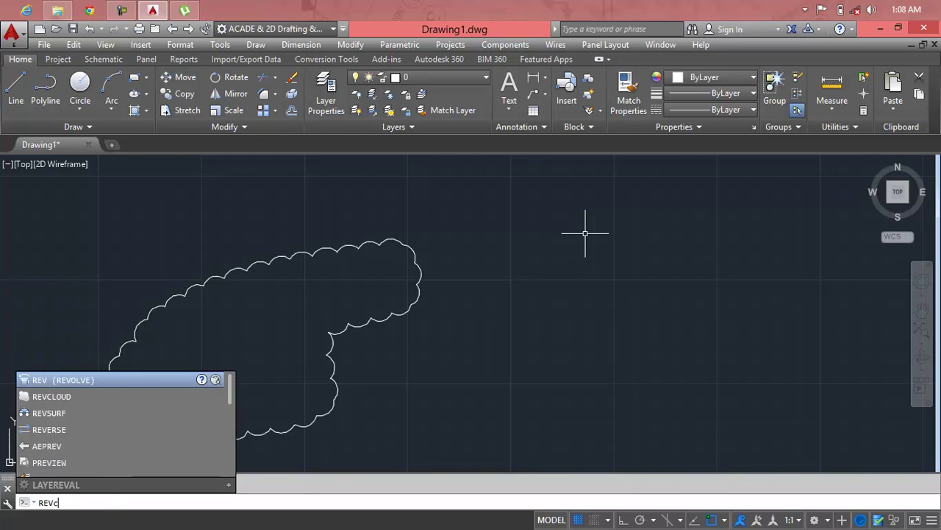
{"action": "key", "text": "Return"}
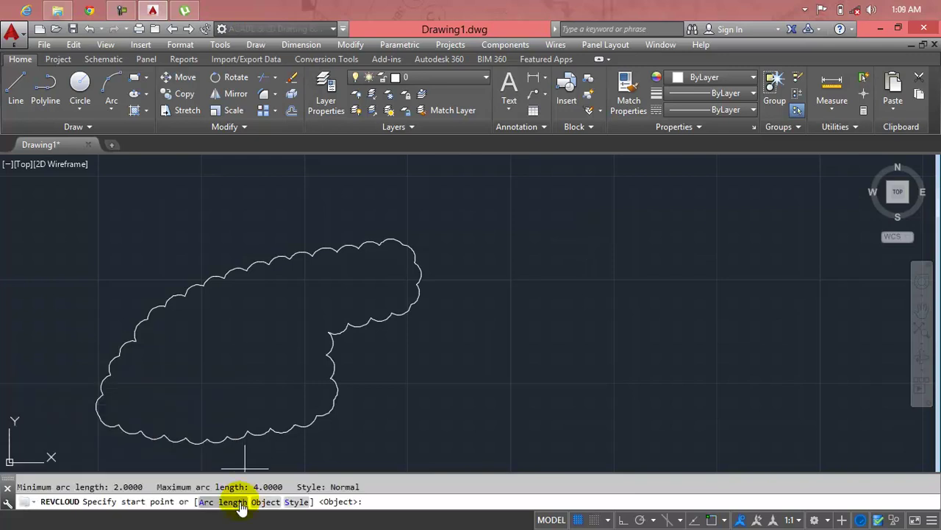
{"action": "left_click", "coordinate": [228, 501]}
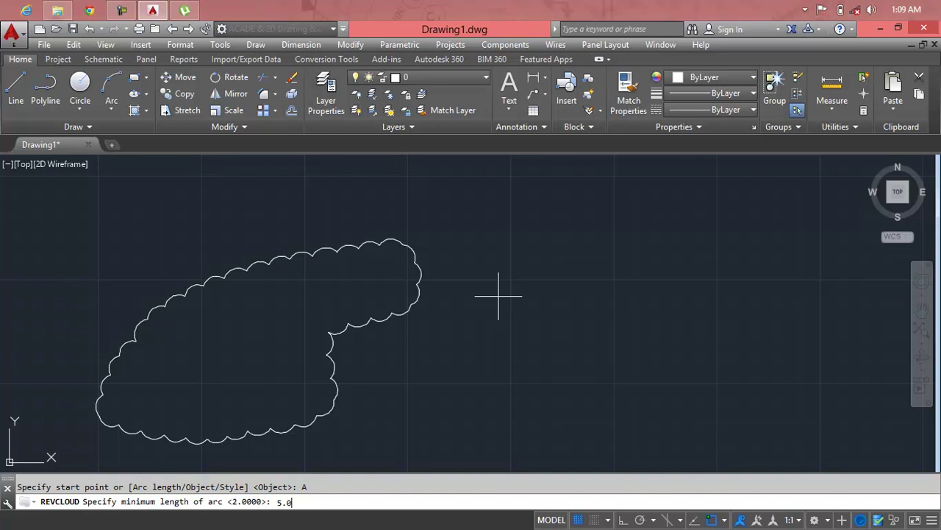
- Use arc lengths 5.0 to 8.0 and trace a larger freehand cloud right of the first
{"action": "key", "text": "Return"}
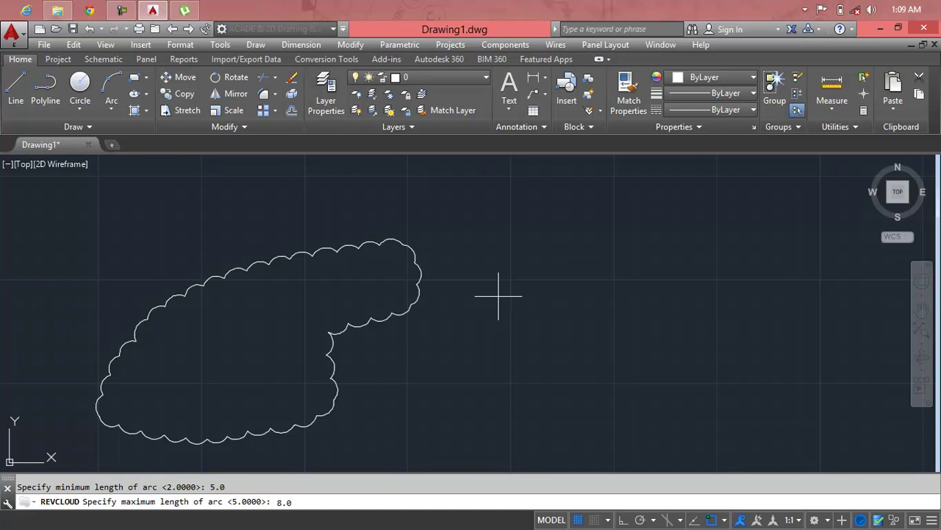
{"action": "key", "text": "Return"}
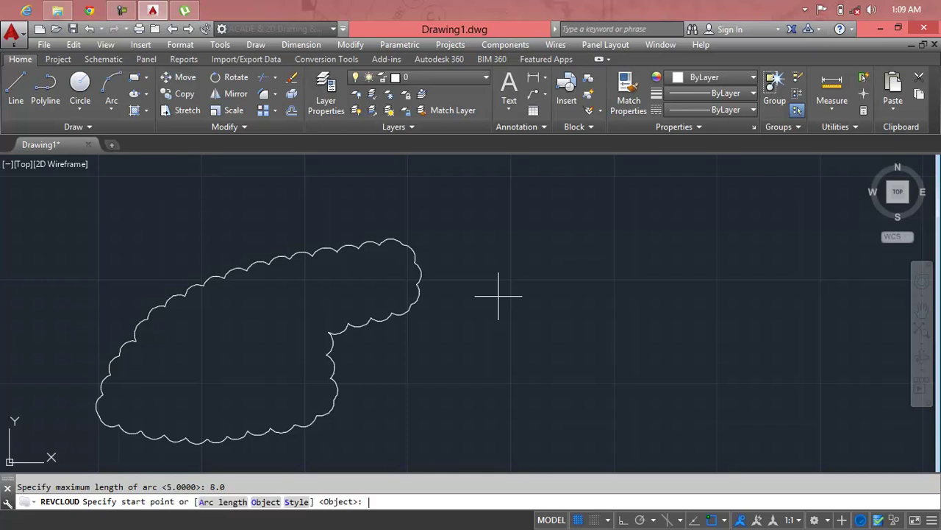
{"action": "left_click", "coordinate": [505, 290]}
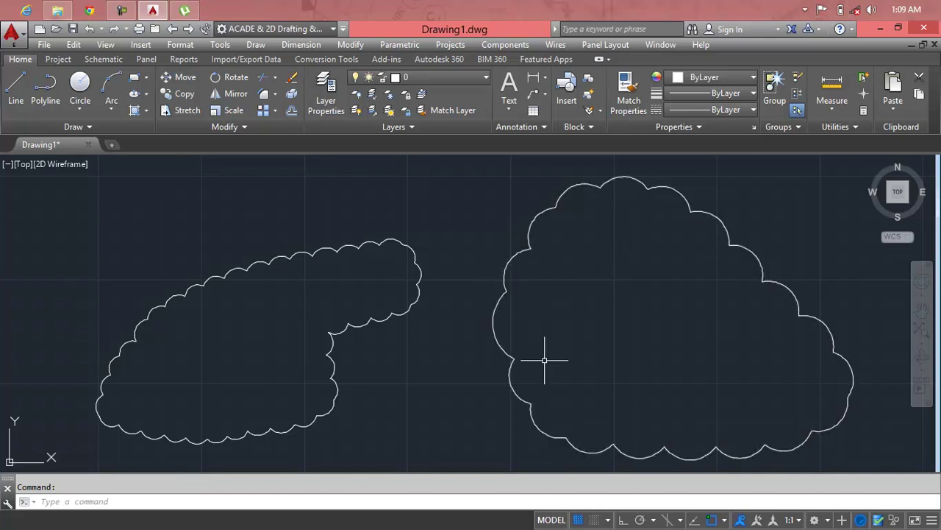
- Crossing-select the two existing clouds and delete them
{"action": "scroll", "coordinate": [498, 287], "scroll_direction": "up", "scroll_amount": 4}
{"action": "scroll", "coordinate": [502, 304], "scroll_direction": "up", "scroll_amount": 3}
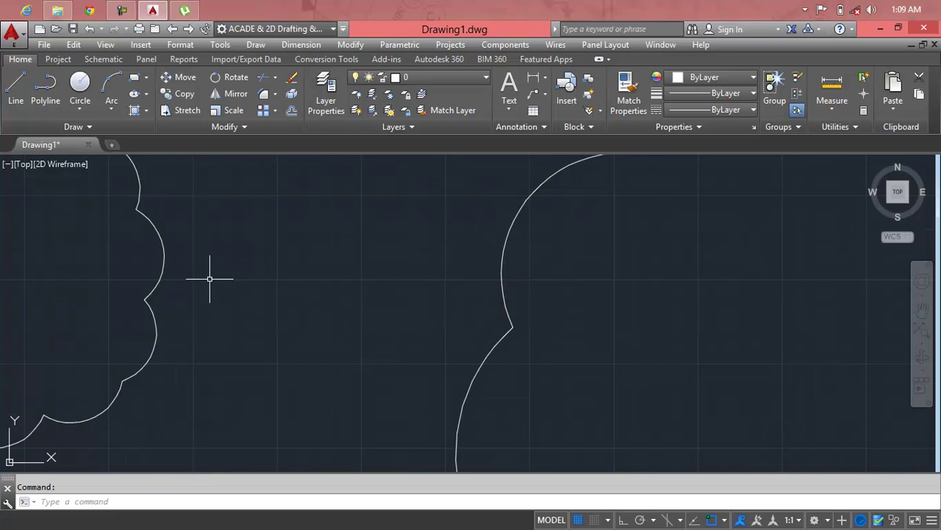
{"action": "middle_click_drag", "start_coordinate": [524, 305], "coordinate": [666, 147]}
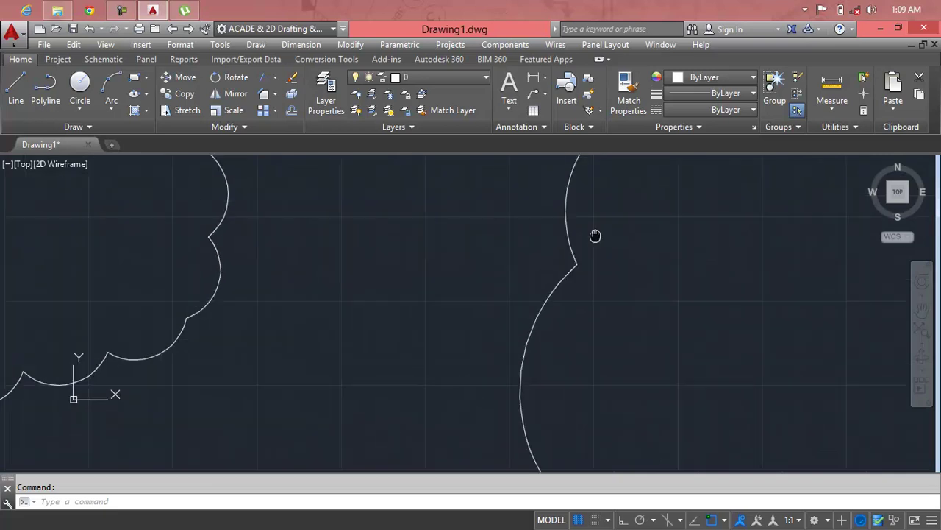
{"action": "scroll", "coordinate": [626, 234], "scroll_direction": "down", "scroll_amount": 3}
{"action": "middle_click_drag", "start_coordinate": [626, 234], "coordinate": [552, 289]}
{"action": "left_click", "coordinate": [740, 199]}
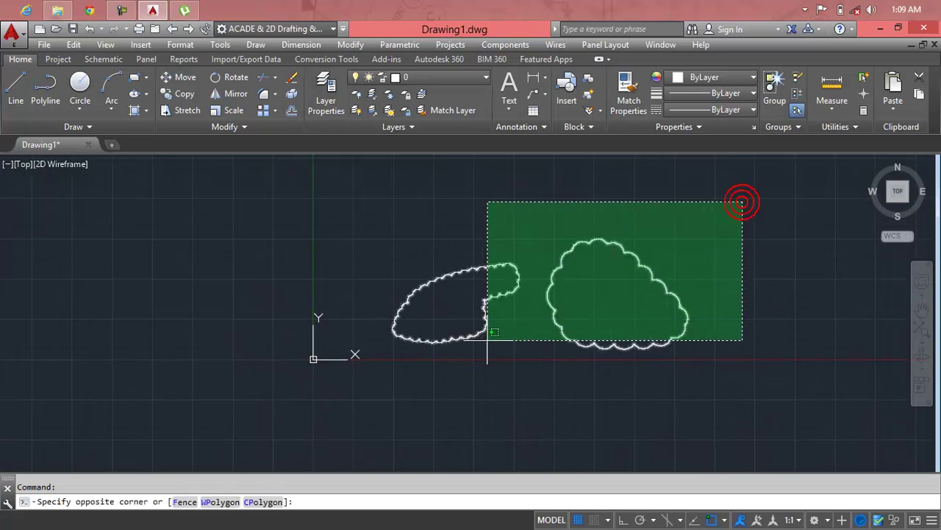
{"action": "left_click", "coordinate": [455, 358]}
{"action": "key", "text": "Delete"}
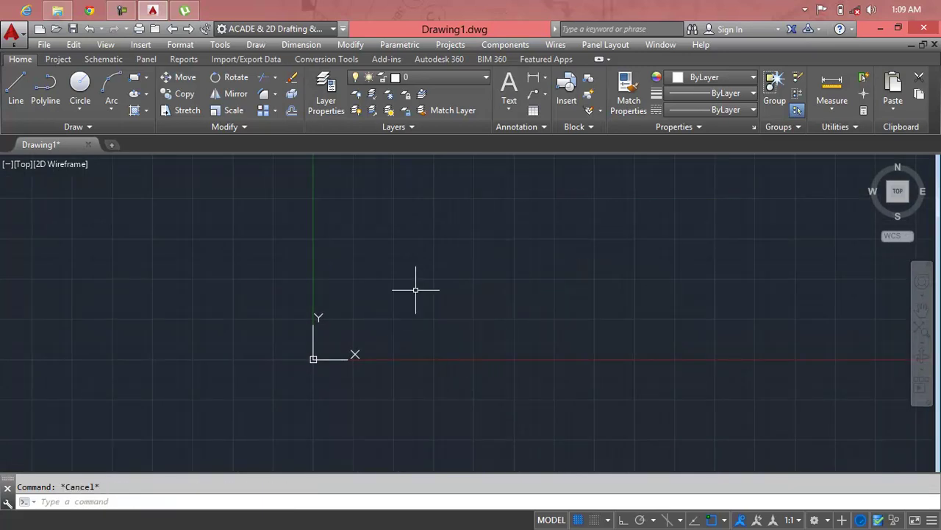
- Trace a freehand revision cloud right of the origin with VCLOUD, then select and delete it
{"action": "type", "text": "revcloud"}
{"action": "key", "text": "Return"}
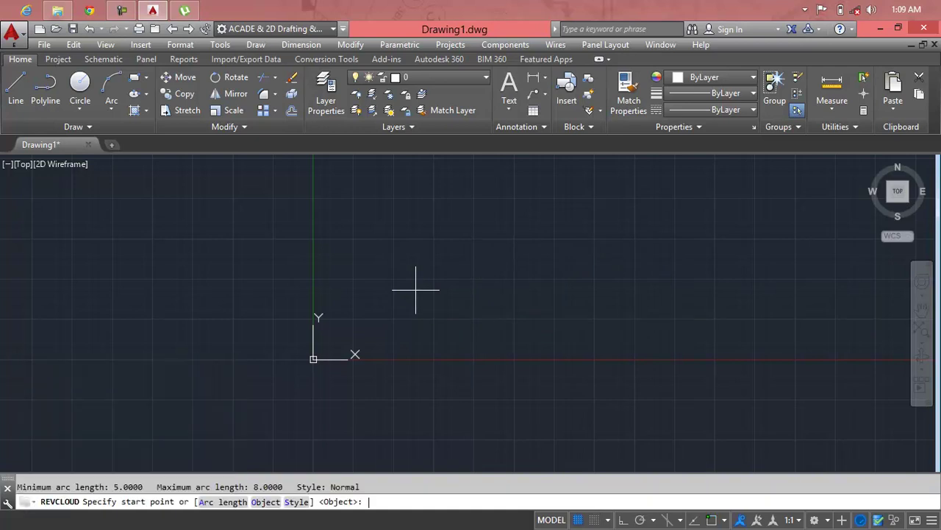
{"action": "left_click", "coordinate": [402, 289]}
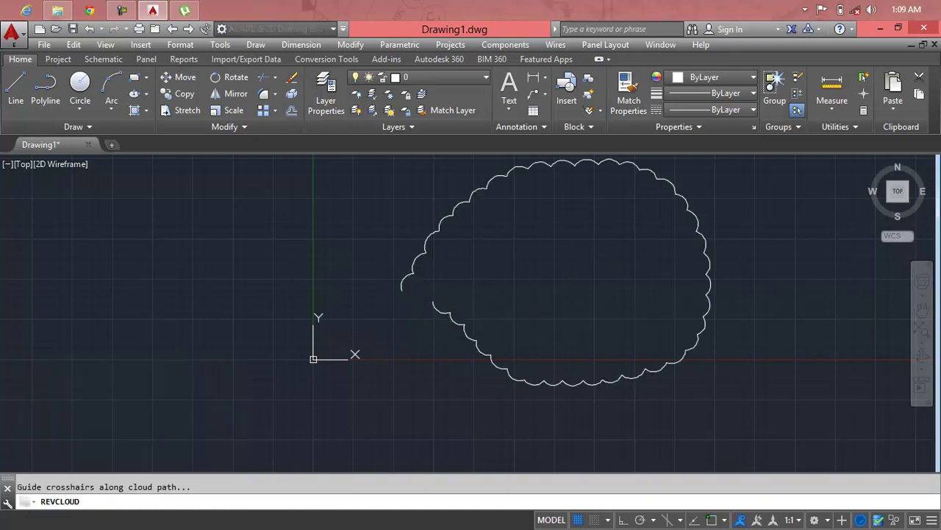
{"action": "left_click", "coordinate": [790, 231]}
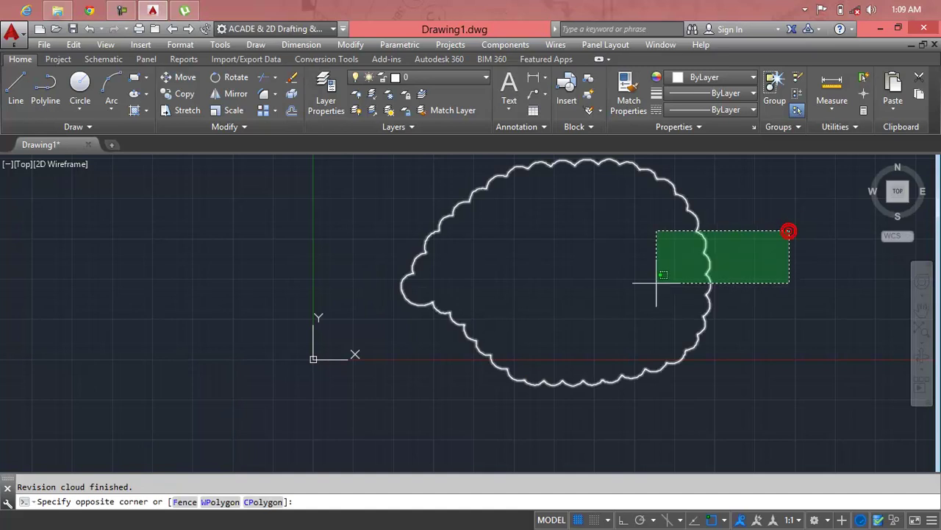
{"action": "key", "text": "Escape"}
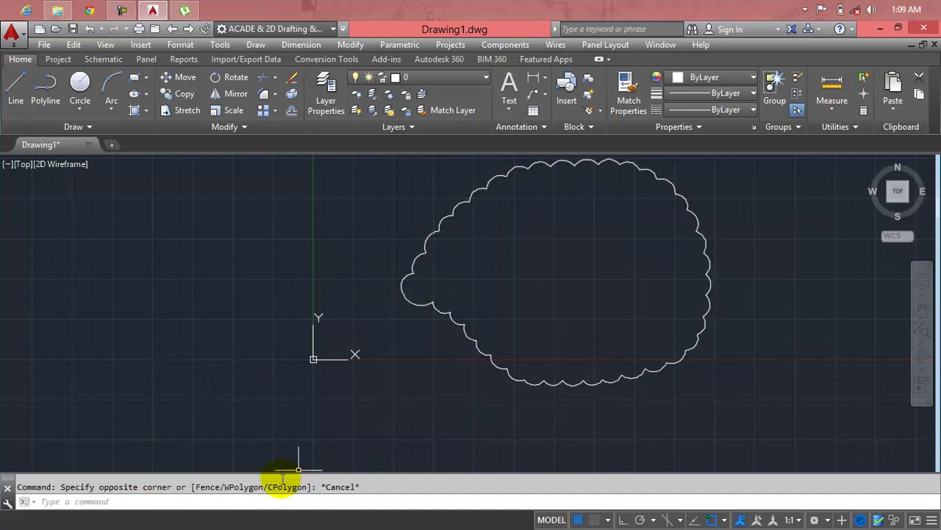
{"action": "left_click", "coordinate": [696, 295]}
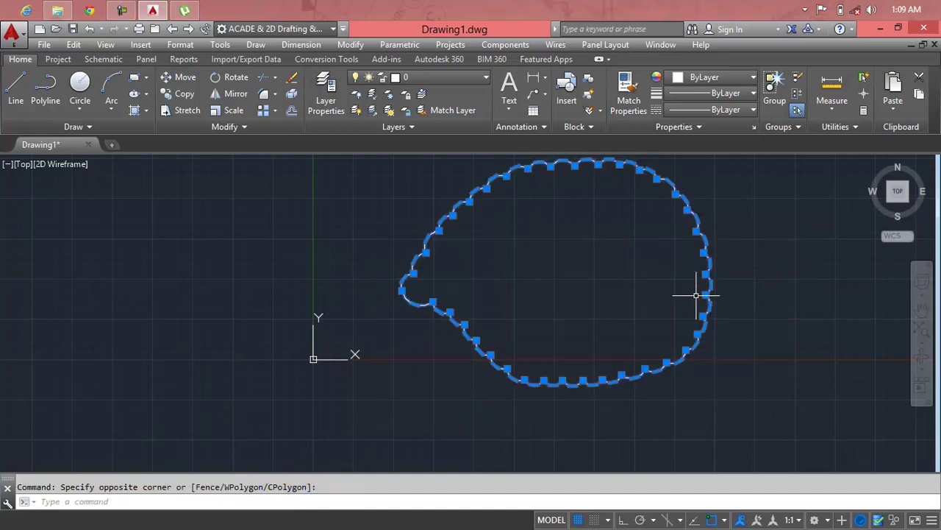
{"action": "key", "text": "Delete"}
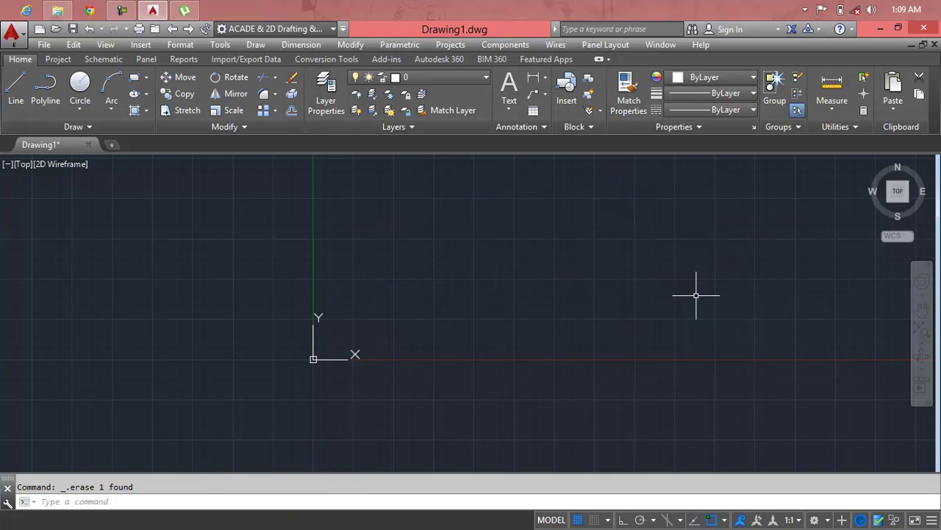
{"action": "type", "text": "revc"}
- Set arc lengths to 1.0 and 2.0 and trace a small-arc freehand cloud right of the origin
{"action": "key", "text": "Return"}
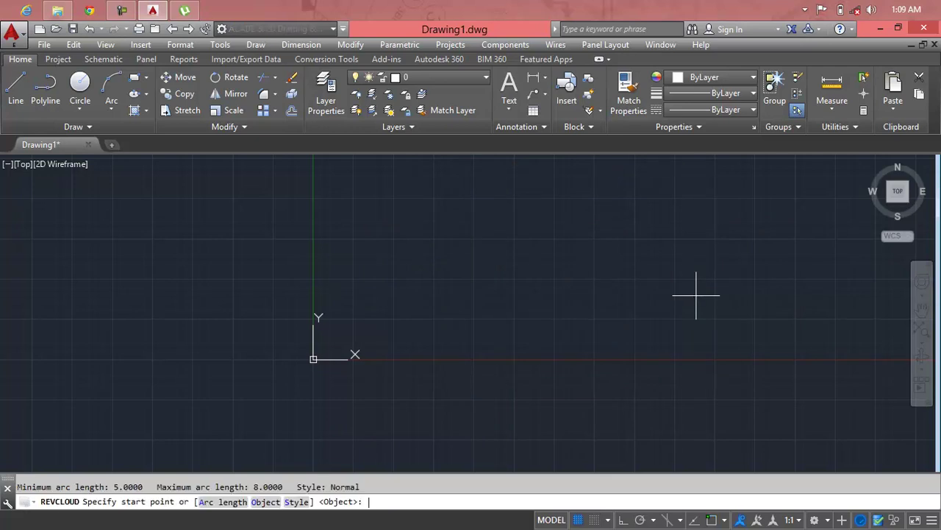
{"action": "left_click", "coordinate": [219, 503]}
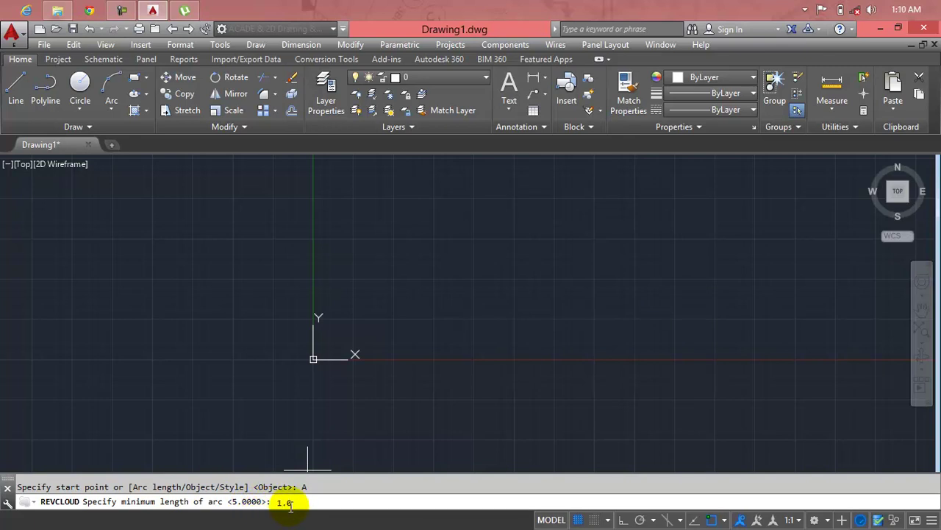
{"action": "key", "text": "Return"}
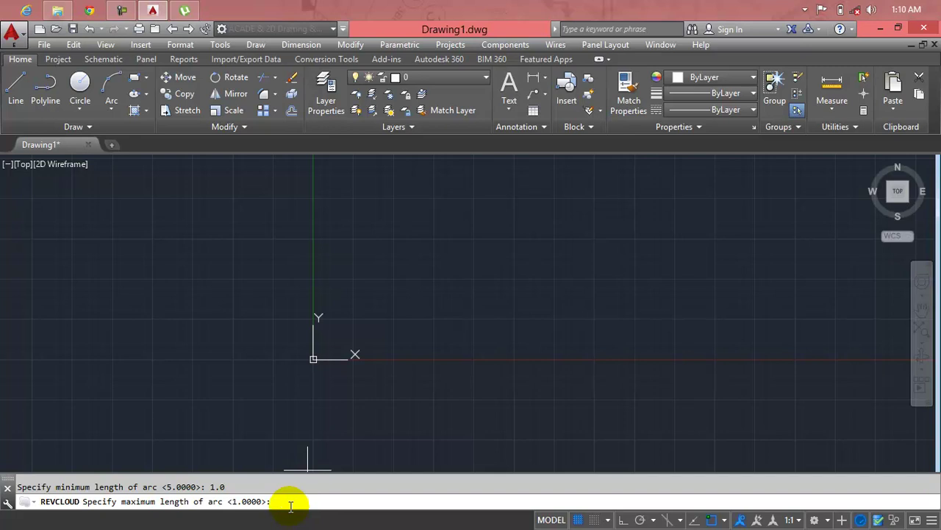
{"action": "type", "text": "2"}
{"action": "key", "text": "Return"}
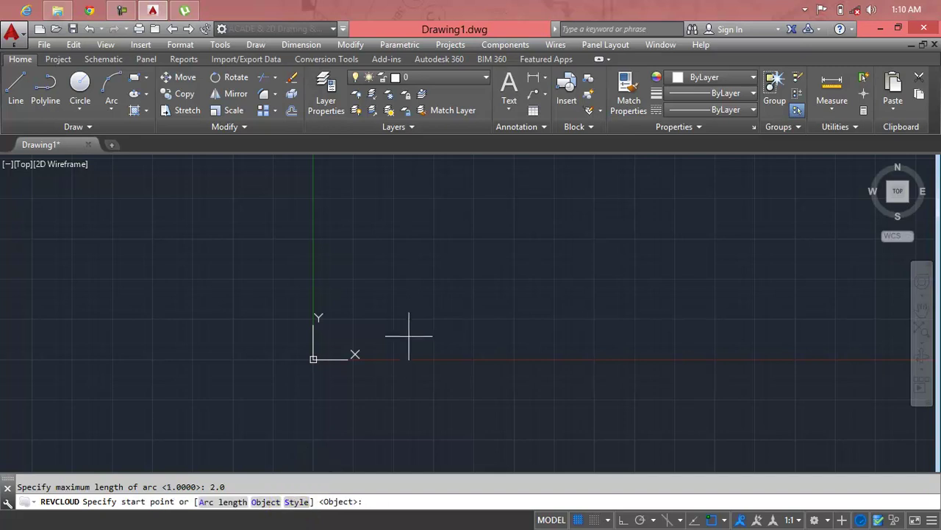
{"action": "left_click", "coordinate": [415, 295]}
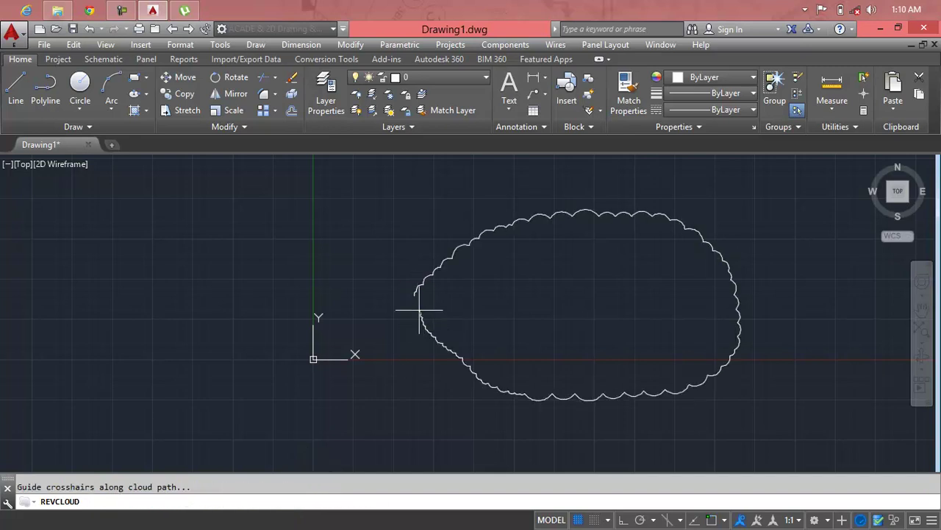
- Window-select the small-arc cloud and delete it
{"action": "left_click", "coordinate": [714, 221]}
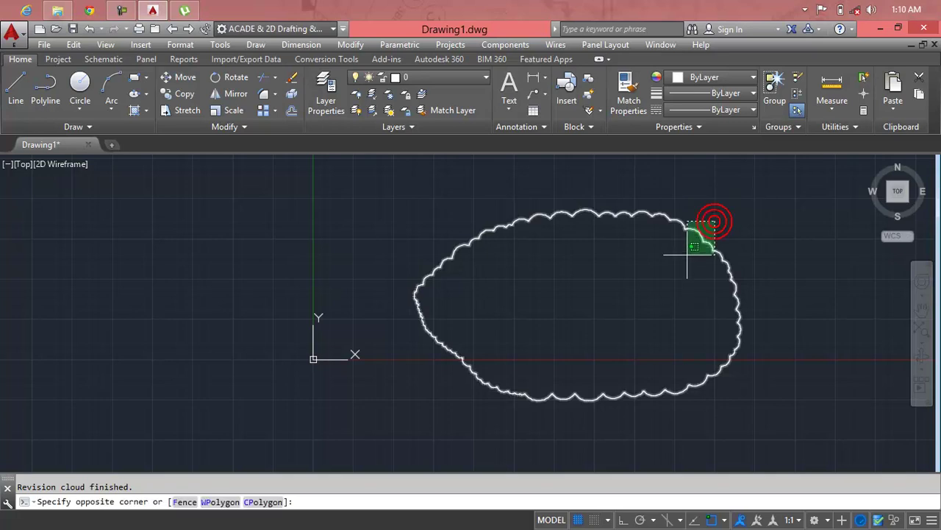
{"action": "left_click", "coordinate": [687, 255]}
{"action": "key", "text": "Delete"}
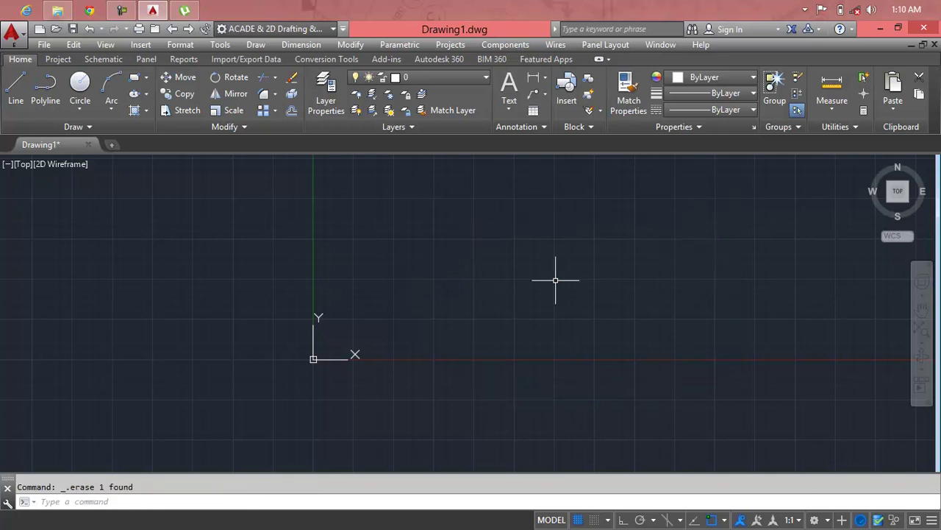
{"action": "key", "text": "Escape"}
{"action": "type", "text": "revc"}
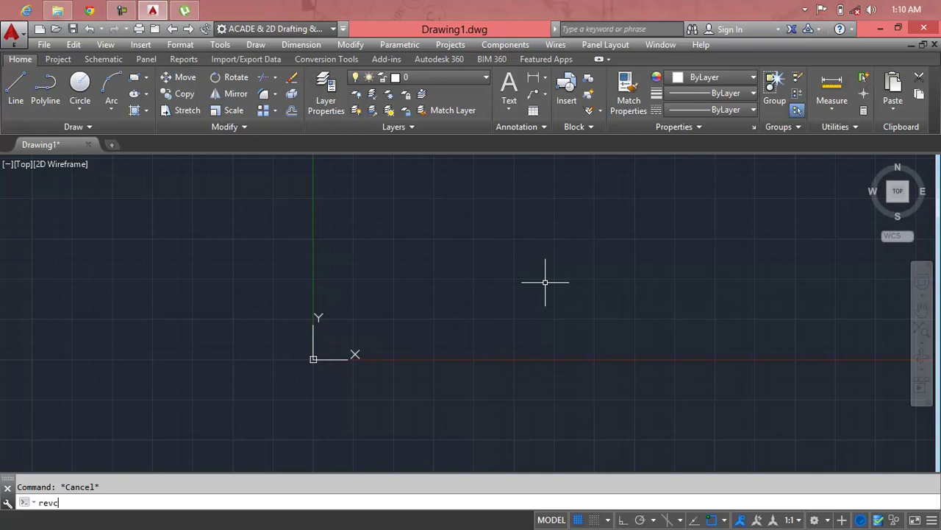
- Cancel the revision cloud command and draw a rectangle on the left of the canvas
{"action": "key", "text": "Return"}
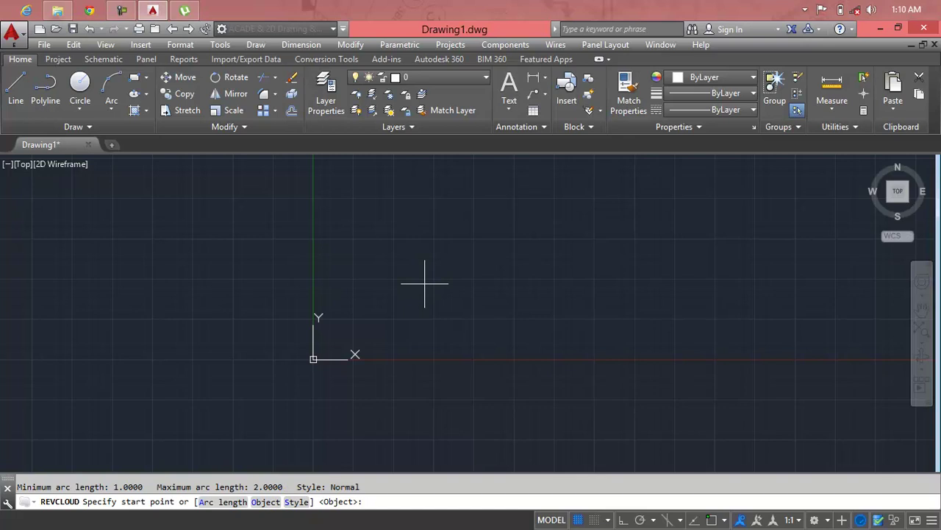
{"action": "key", "text": "Escape"}
{"action": "type", "text": "rec"}
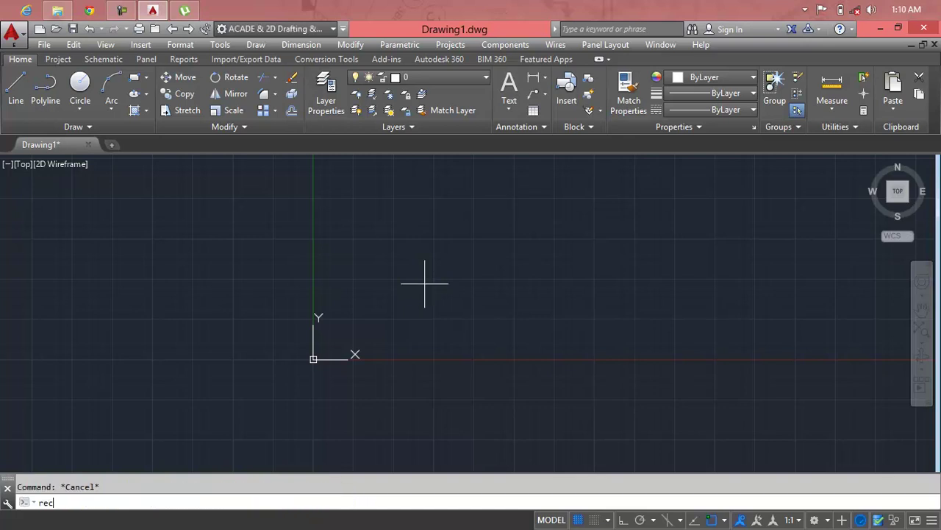
{"action": "key", "text": "Return"}
{"action": "left_click", "coordinate": [229, 208]}
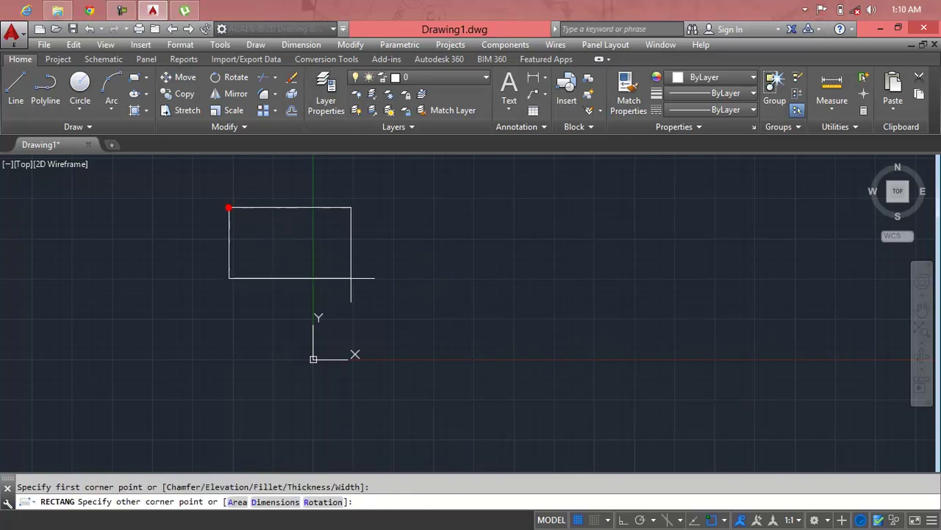
{"action": "left_click", "coordinate": [539, 311]}
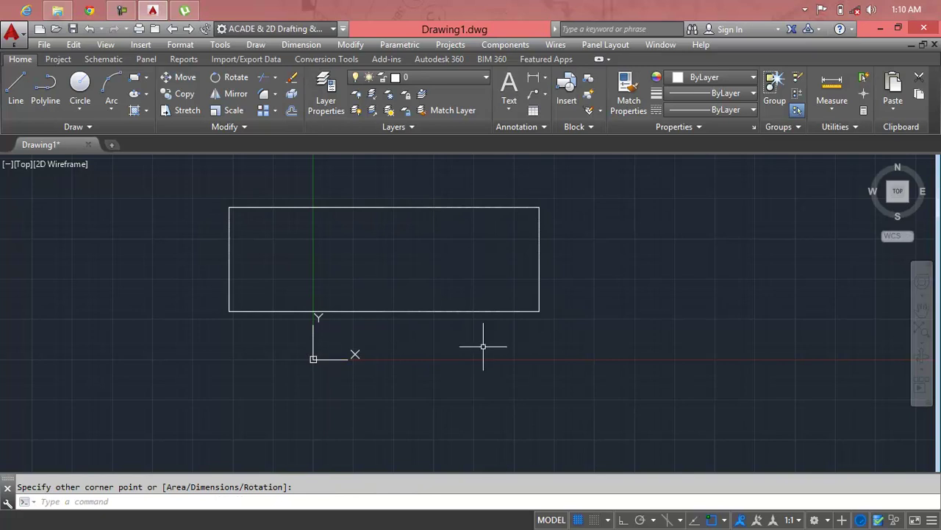
{"action": "type", "text": "uc"}
- Turn off Display at UCS origin point so the UCS icon sits at the lower-left corner
{"action": "key", "text": "Return"}
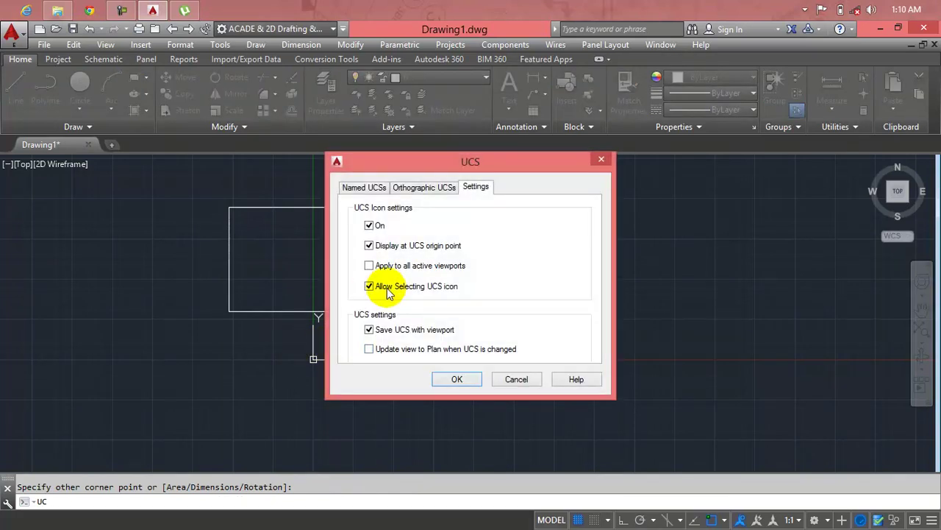
{"action": "left_click", "coordinate": [390, 253]}
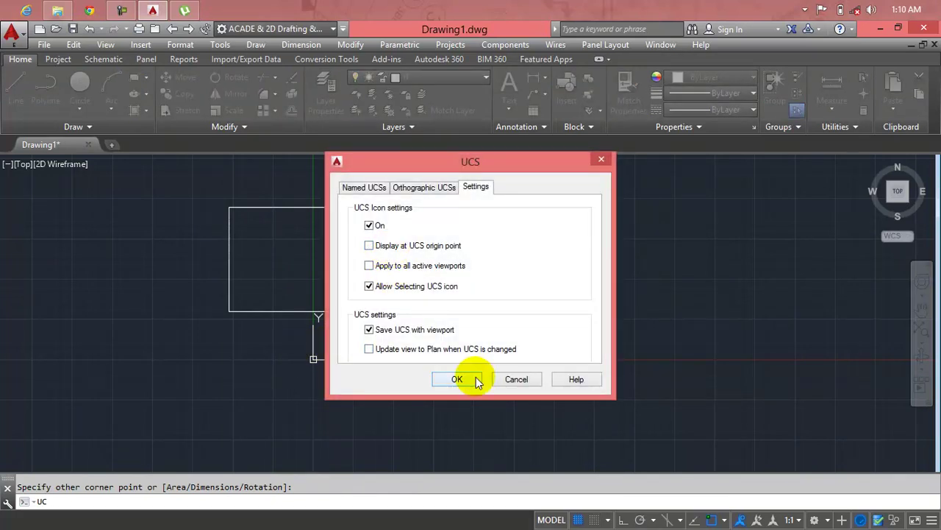
{"action": "left_click", "coordinate": [477, 379]}
{"action": "middle_click_drag", "start_coordinate": [417, 295], "coordinate": [363, 330]}
{"action": "key", "text": "Escape"}
- Draw a circle to the upper right of the rectangle
{"action": "type", "text": "c"}
{"action": "key", "text": "Return"}
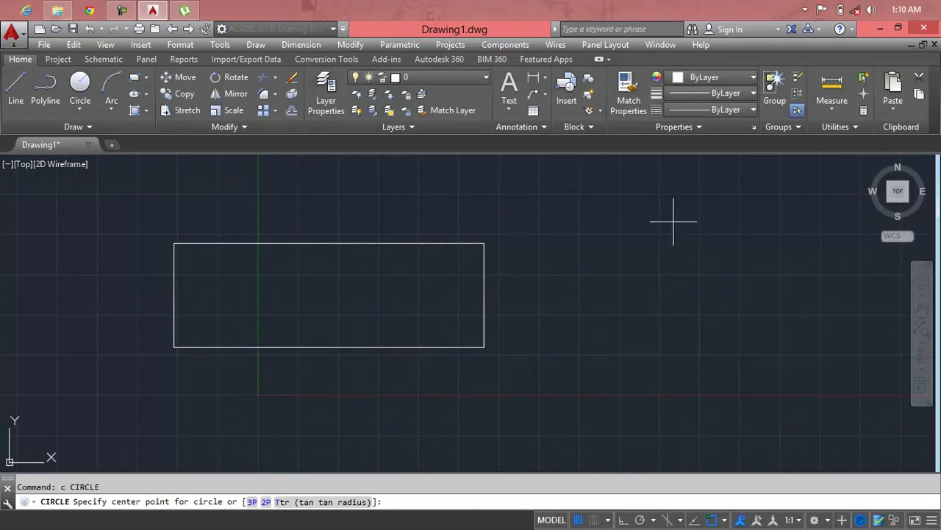
{"action": "left_click", "coordinate": [673, 221]}
{"action": "mouse_move", "coordinate": [729, 258]}
{"action": "middle_mouse_down"}
{"action": "mouse_move", "coordinate": [729, 307]}
{"action": "mouse_move", "coordinate": [701, 270]}
{"action": "mouse_move", "coordinate": [708, 335]}
{"action": "middle_mouse_up"}
{"action": "key", "text": "Escape"}
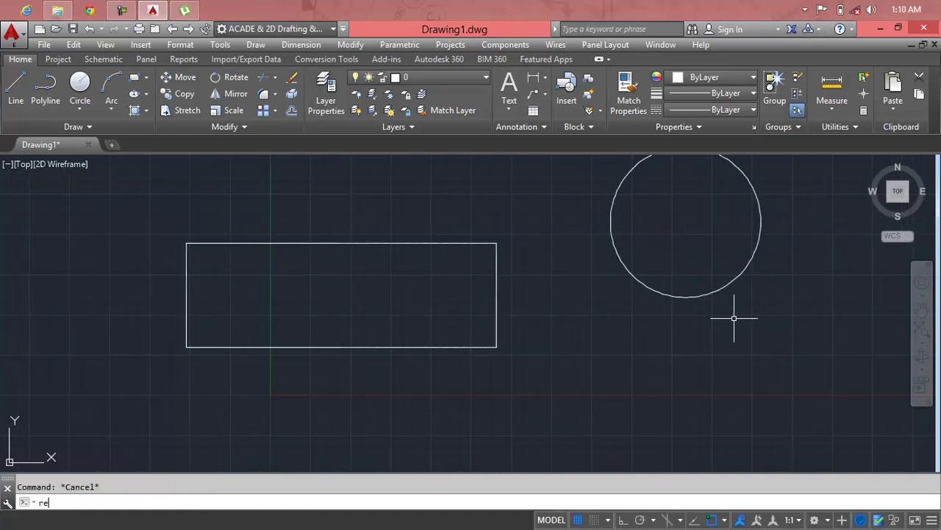
{"action": "type", "text": "v"}
{"action": "key", "text": "Return"}
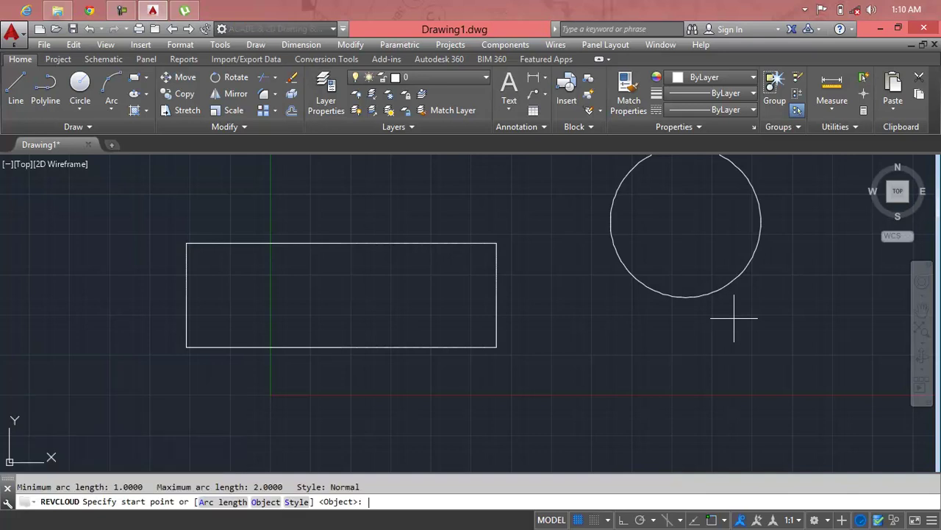
{"action": "left_click", "coordinate": [264, 502]}
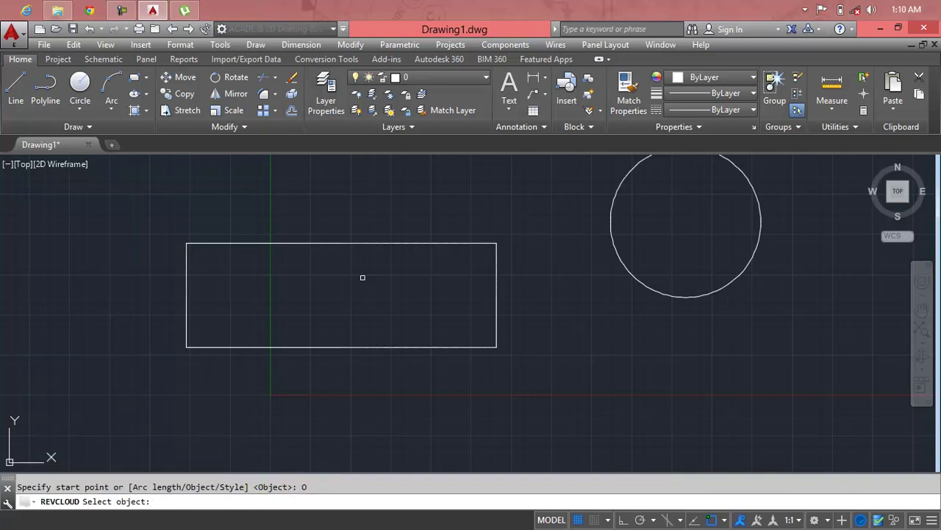
{"action": "left_click", "coordinate": [378, 242]}
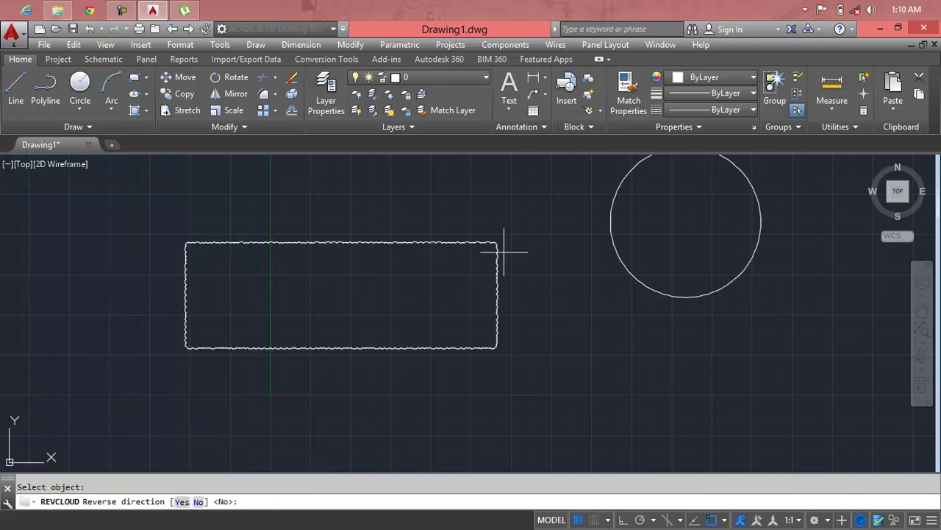
{"action": "scroll", "coordinate": [498, 264], "scroll_direction": "up", "scroll_amount": 5}
{"action": "scroll", "coordinate": [507, 206], "scroll_direction": "up", "scroll_amount": 5}
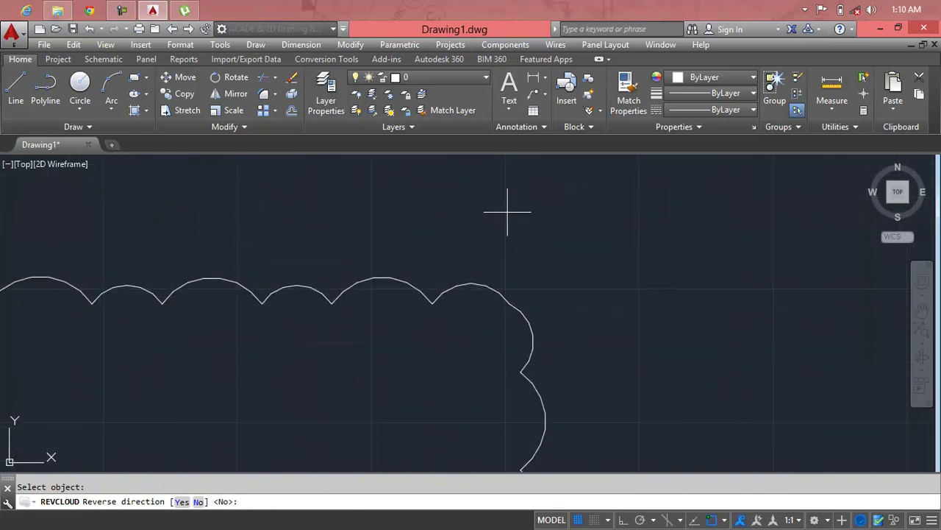
{"action": "scroll", "coordinate": [507, 212], "scroll_direction": "down", "scroll_amount": 10}
{"action": "scroll", "coordinate": [514, 235], "scroll_direction": "down", "scroll_amount": 3}
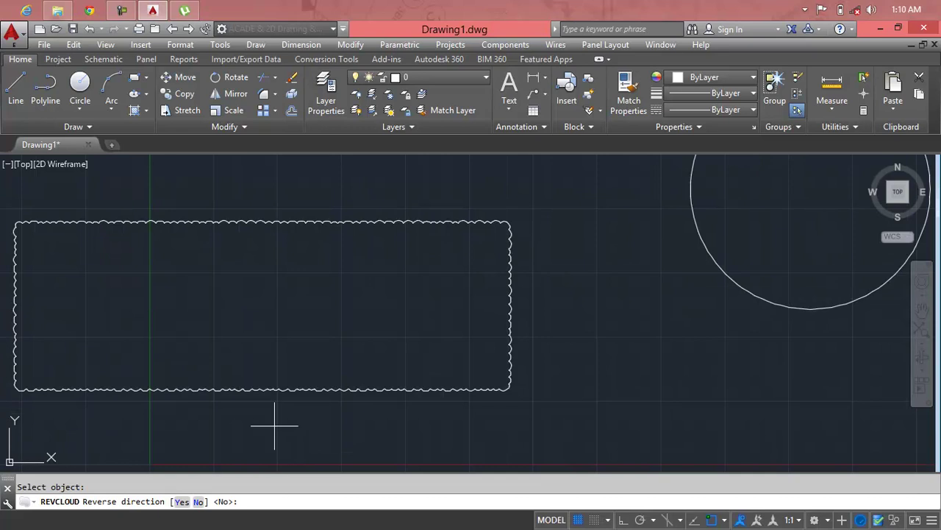
{"action": "scroll", "coordinate": [400, 214], "scroll_direction": "up", "scroll_amount": 3}
{"action": "scroll", "coordinate": [423, 205], "scroll_direction": "up", "scroll_amount": 4}
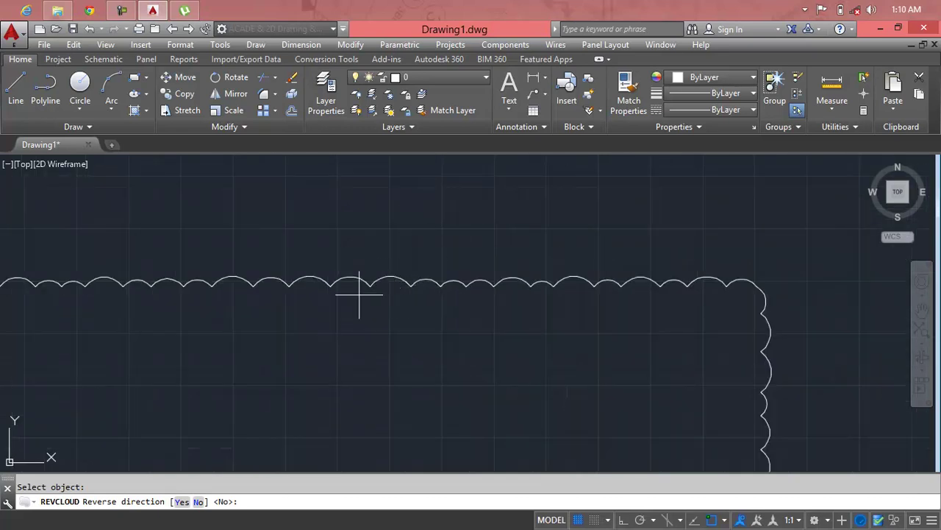
{"action": "scroll", "coordinate": [409, 284], "scroll_direction": "down", "scroll_amount": 4}
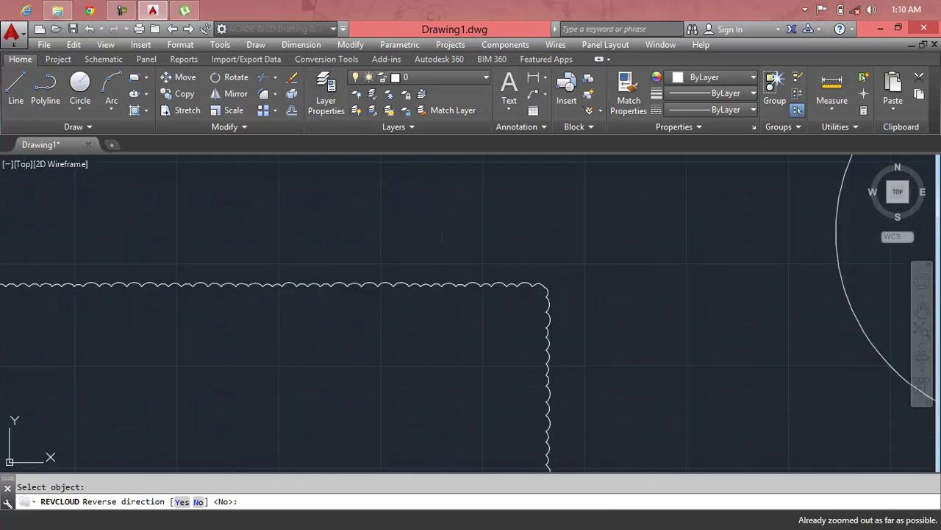
{"action": "middle_click_drag", "start_coordinate": [414, 298], "coordinate": [399, 288]}
{"action": "mouse_move", "coordinate": [454, 267]}
{"action": "middle_mouse_down"}
{"action": "mouse_move", "coordinate": [795, 388]}
{"action": "mouse_move", "coordinate": [758, 378]}
{"action": "middle_mouse_up"}
{"action": "key", "text": "Escape"}
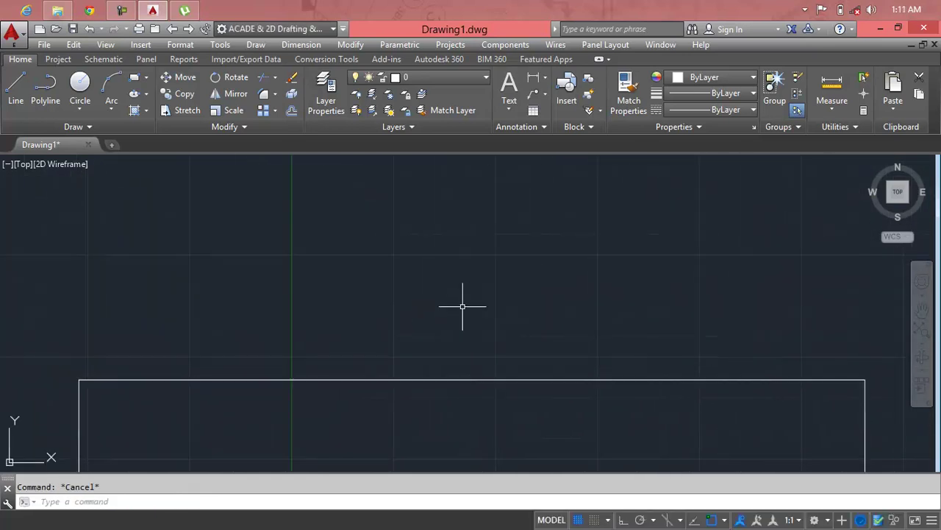
{"action": "type", "text": "REVc"}
{"action": "key", "text": "Return"}
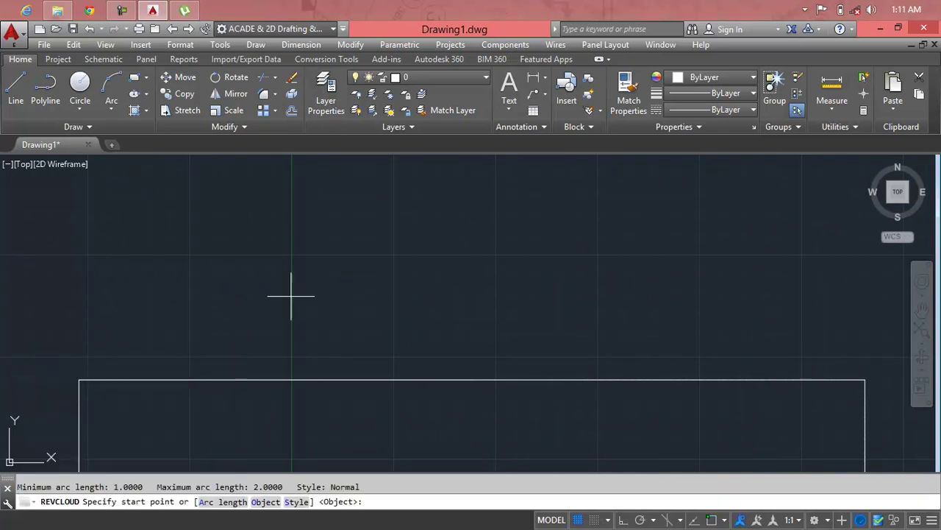
{"action": "left_click", "coordinate": [104, 180]}
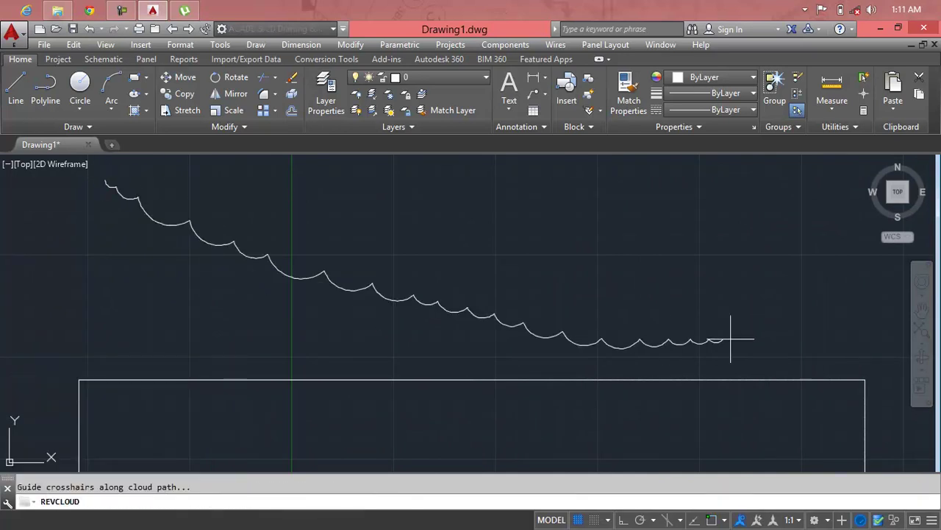
{"action": "key", "text": "Escape"}
{"action": "scroll", "coordinate": [640, 324], "scroll_direction": "down", "scroll_amount": 2}
{"action": "middle_click_drag", "start_coordinate": [637, 355], "coordinate": [552, 274]}
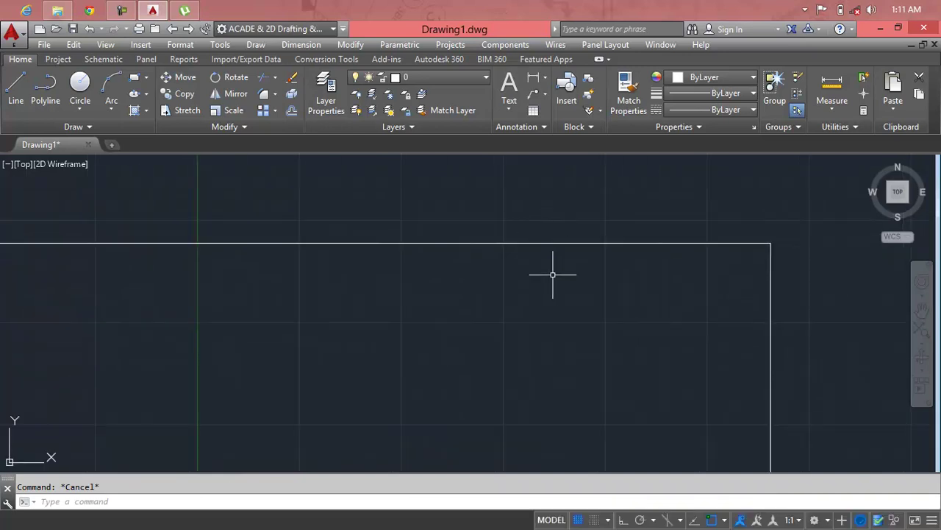
{"action": "key", "text": "BackSpace"}
{"action": "key", "text": "Return"}
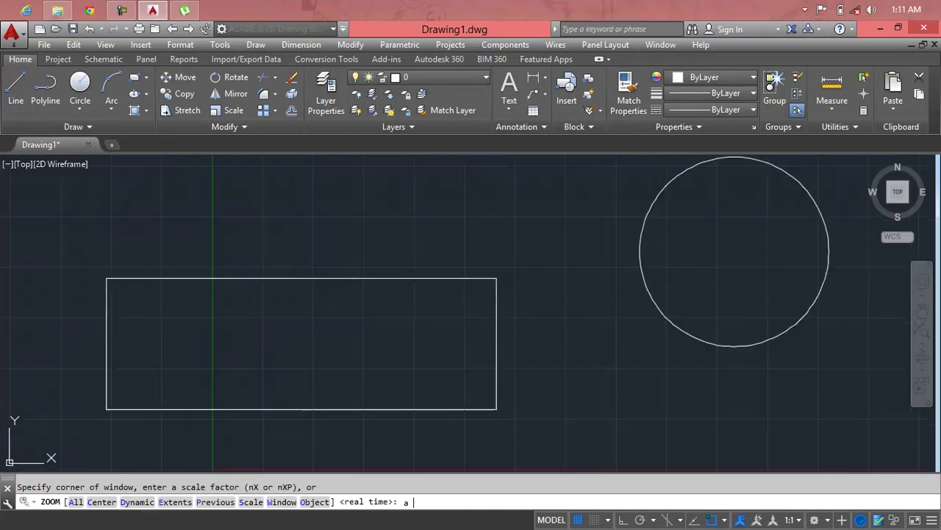
{"action": "key", "text": "Return"}
{"action": "key", "text": "Escape"}
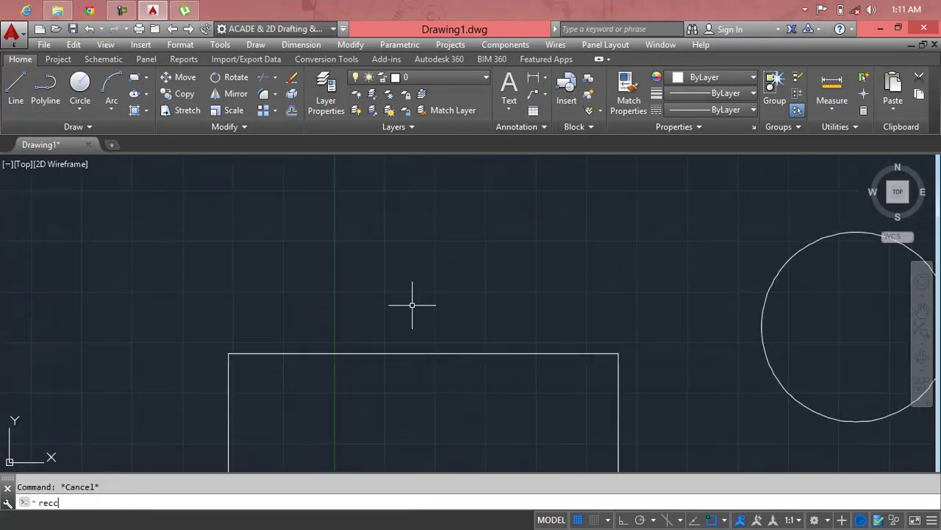
- Draw a second rectangle above the existing rectangle and circle
{"action": "key", "text": "Return"}
{"action": "left_click", "coordinate": [209, 182]}
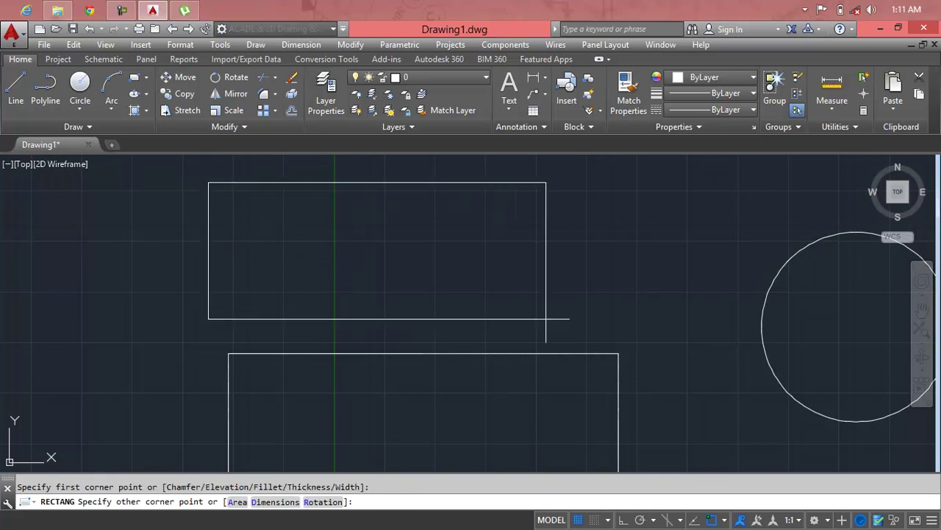
{"action": "left_click", "coordinate": [622, 306]}
{"action": "scroll", "coordinate": [570, 285], "scroll_direction": "down", "scroll_amount": 5}
{"action": "middle_click_drag", "start_coordinate": [566, 286], "coordinate": [557, 267]}
{"action": "scroll", "coordinate": [559, 268], "scroll_direction": "up", "scroll_amount": 3}
{"action": "key", "text": "Escape"}
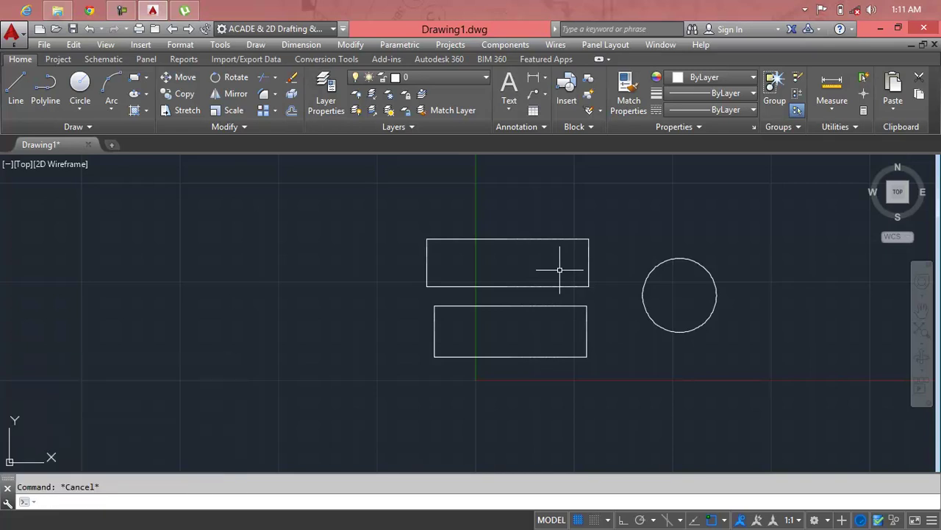
{"action": "type", "text": "rev"}
- Convert the upper rectangle into a revision cloud with reversed arc direction
{"action": "key", "text": "Return"}
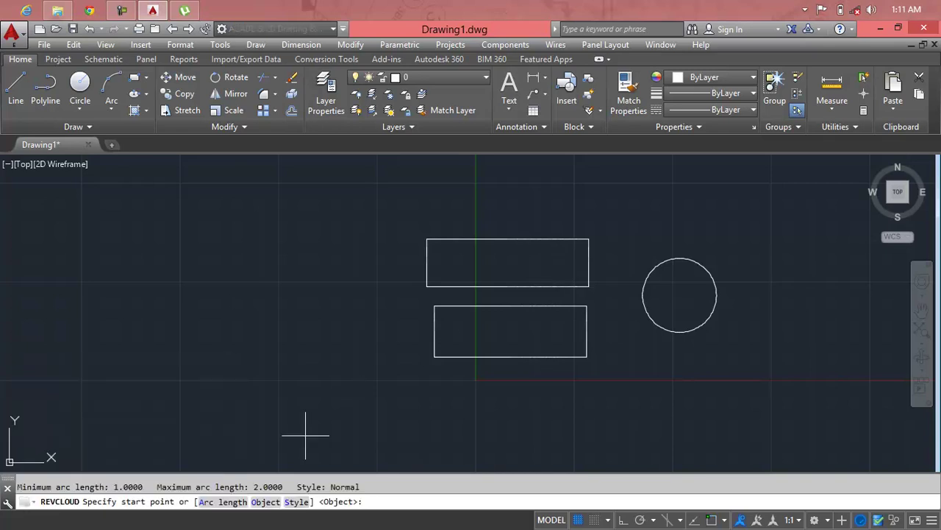
{"action": "left_click", "coordinate": [266, 502]}
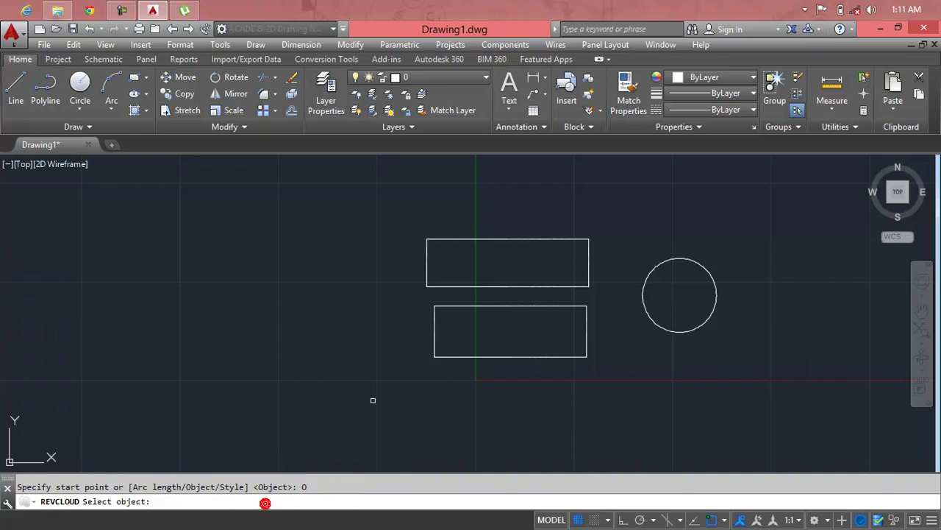
{"action": "left_click", "coordinate": [503, 238]}
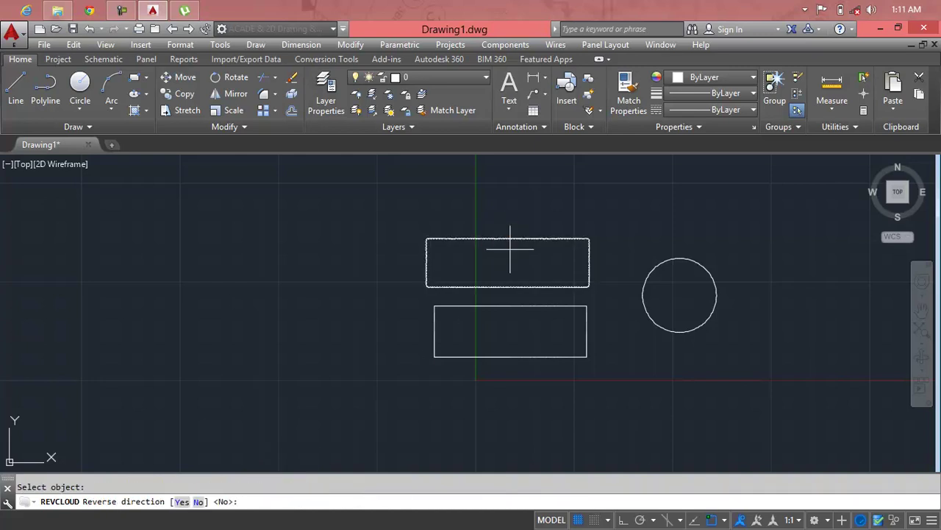
{"action": "scroll", "coordinate": [510, 248], "scroll_direction": "up", "scroll_amount": 3}
{"action": "scroll", "coordinate": [510, 243], "scroll_direction": "up", "scroll_amount": 3}
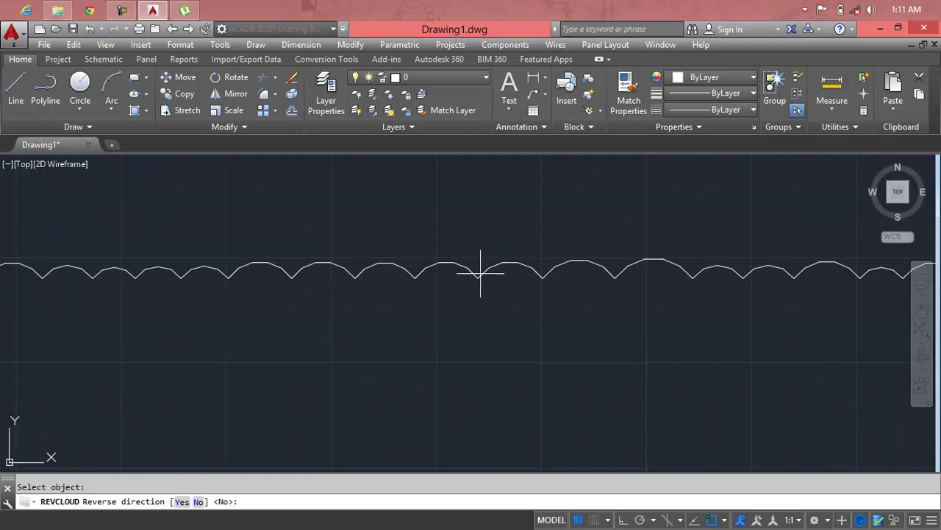
{"action": "left_click", "coordinate": [184, 504]}
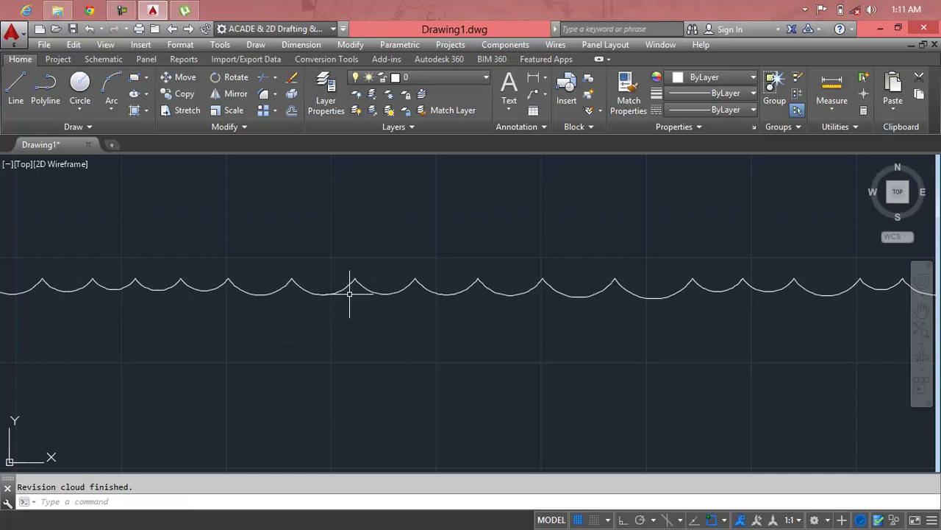
{"action": "scroll", "coordinate": [404, 282], "scroll_direction": "down", "scroll_amount": 5}
{"action": "scroll", "coordinate": [395, 353], "scroll_direction": "down", "scroll_amount": 3}
{"action": "mouse_move", "coordinate": [394, 353]}
{"action": "middle_mouse_down"}
{"action": "mouse_move", "coordinate": [432, 242]}
{"action": "mouse_move", "coordinate": [442, 254]}
{"action": "middle_mouse_up"}
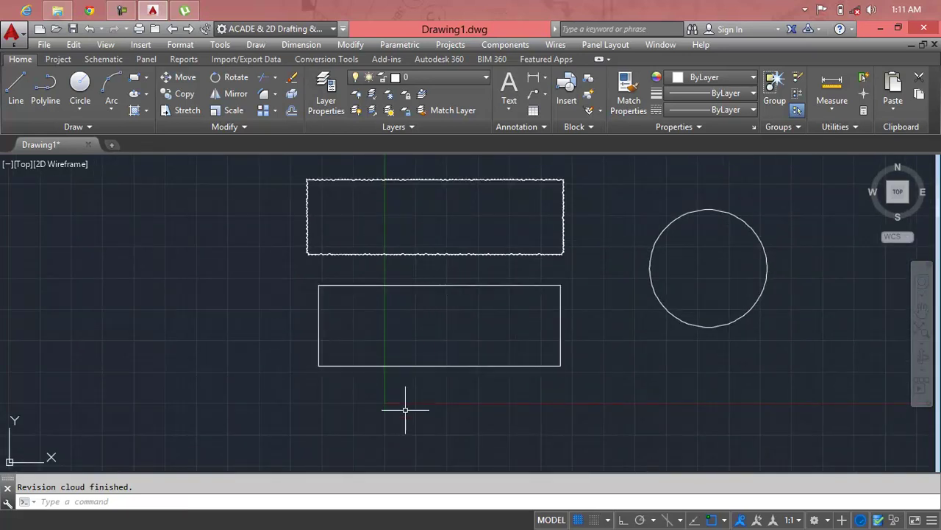
{"action": "type", "text": "revc"}
- Convert the lower rectangle into a revision cloud, keeping its arc direction unchanged, and inspect its edges
{"action": "key", "text": "Return"}
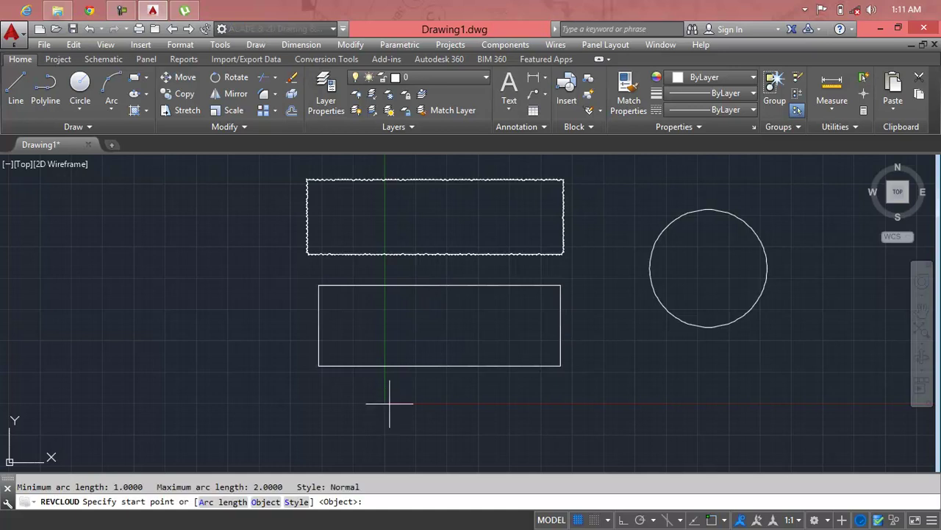
{"action": "left_click", "coordinate": [265, 501]}
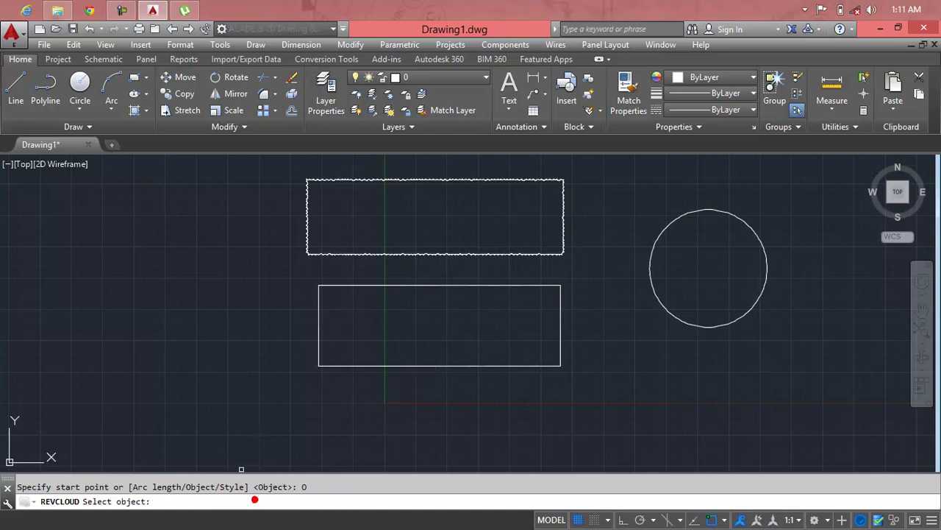
{"action": "left_click", "coordinate": [421, 365]}
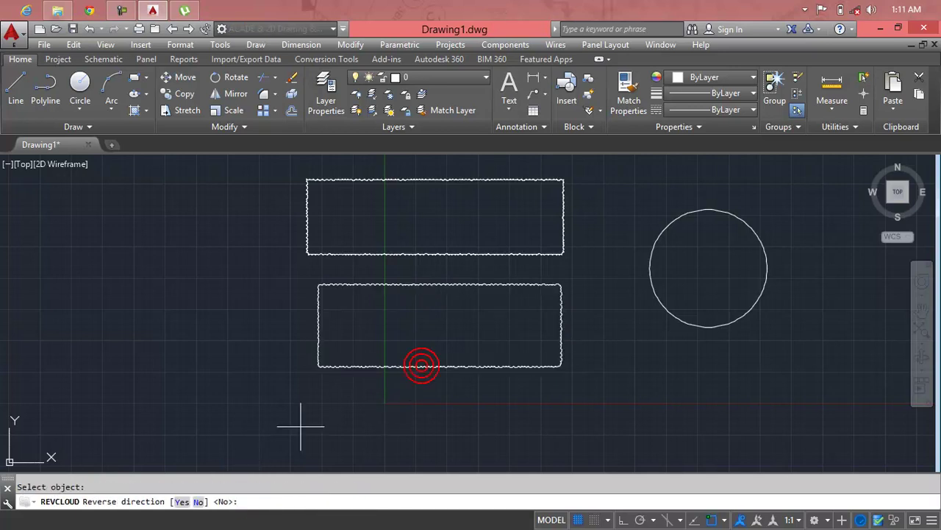
{"action": "left_click", "coordinate": [202, 501]}
{"action": "scroll", "coordinate": [405, 273], "scroll_direction": "up", "scroll_amount": 4}
{"action": "scroll", "coordinate": [431, 260], "scroll_direction": "up", "scroll_amount": 2}
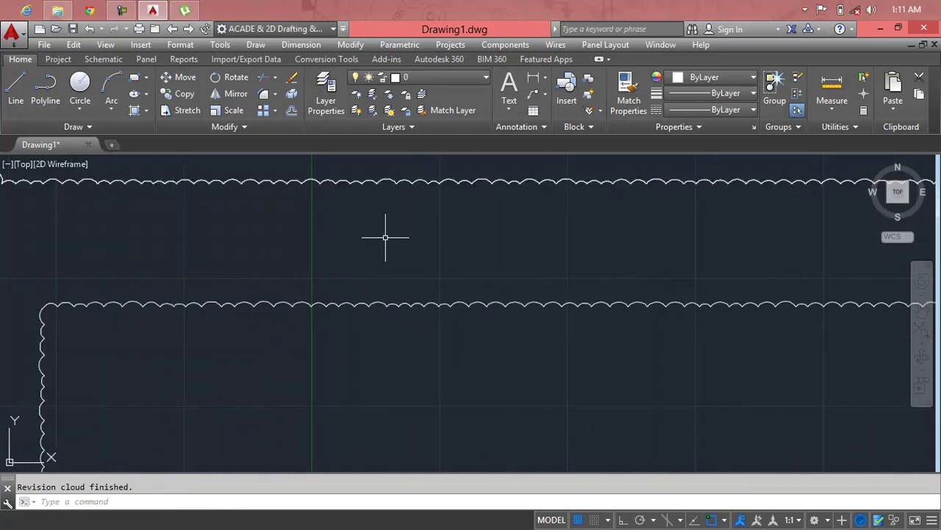
{"action": "middle_click_drag", "start_coordinate": [352, 285], "coordinate": [367, 326]}
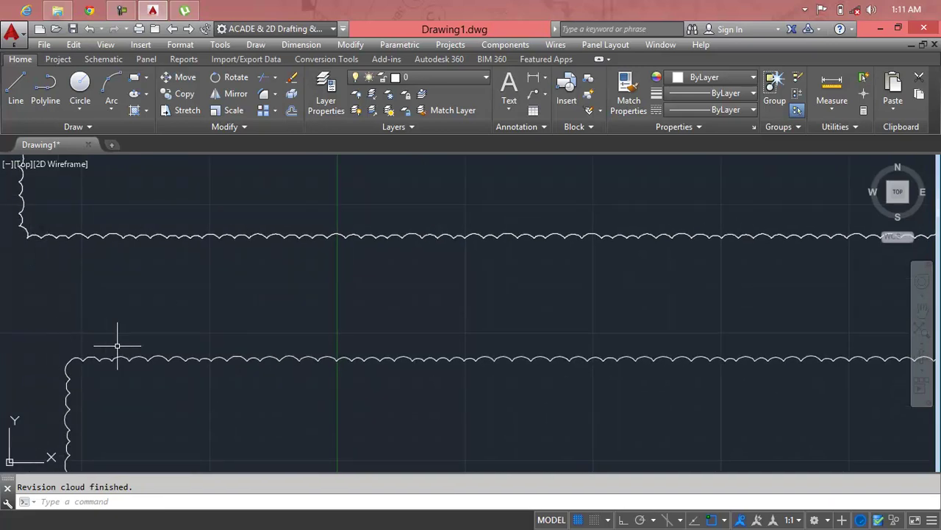
{"action": "scroll", "coordinate": [93, 345], "scroll_direction": "down", "scroll_amount": 4}
- Convert the circle into a revision cloud without reversing its arcs, then window-select all three clouds
{"action": "key", "text": "Escape"}
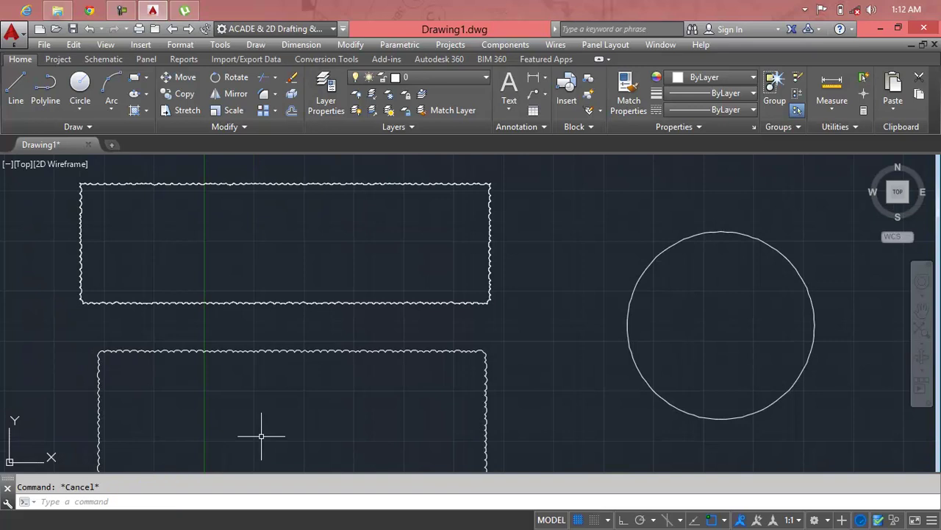
{"action": "type", "text": "rev"}
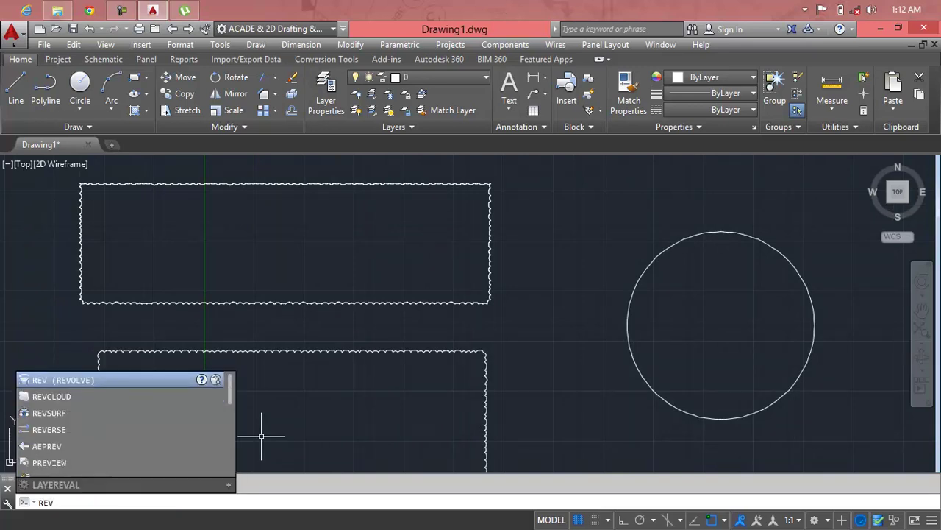
{"action": "type", "text": "c"}
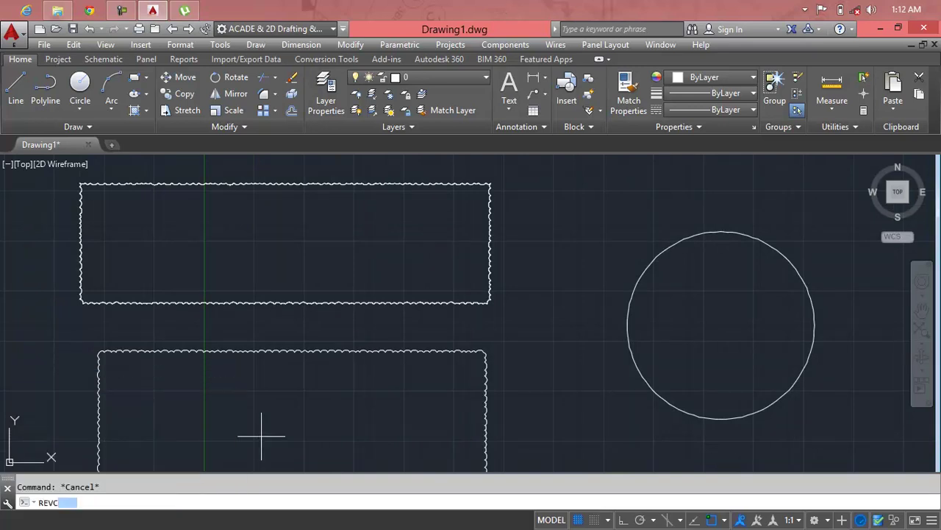
{"action": "key", "text": "Return"}
{"action": "left_click", "coordinate": [257, 500]}
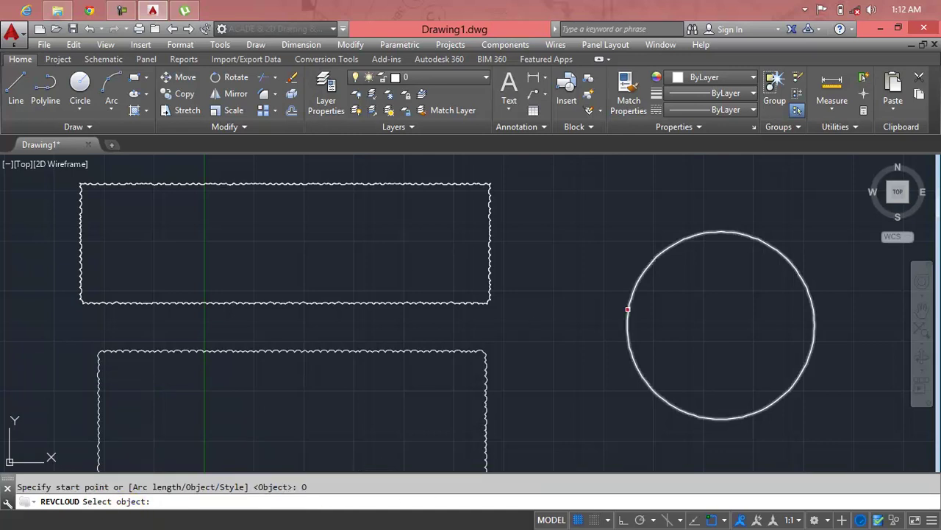
{"action": "left_click", "coordinate": [627, 308]}
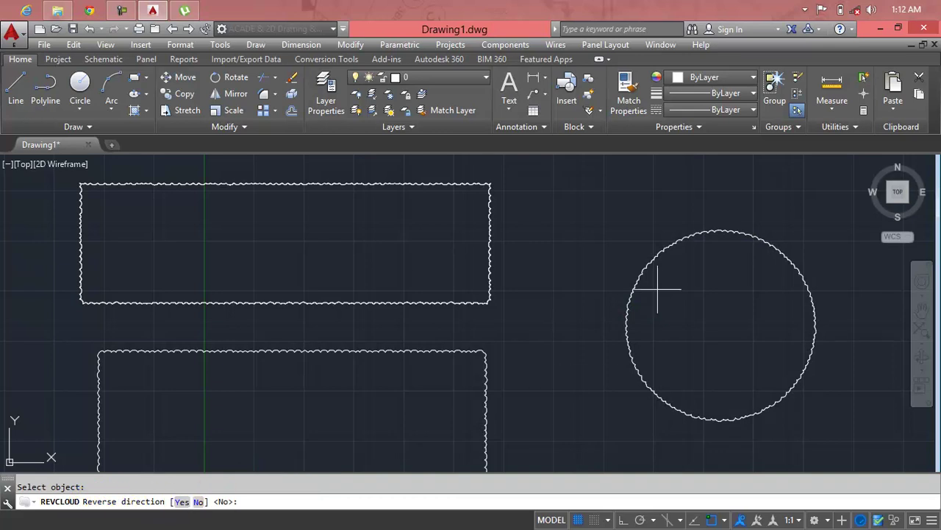
{"action": "scroll", "coordinate": [650, 275], "scroll_direction": "up", "scroll_amount": 5}
{"action": "scroll", "coordinate": [565, 240], "scroll_direction": "down", "scroll_amount": 5}
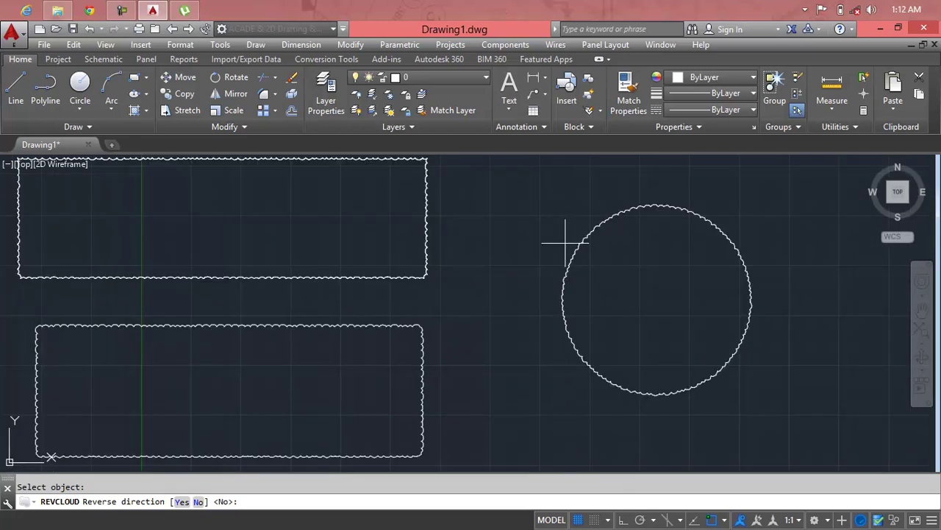
{"action": "left_click", "coordinate": [199, 503]}
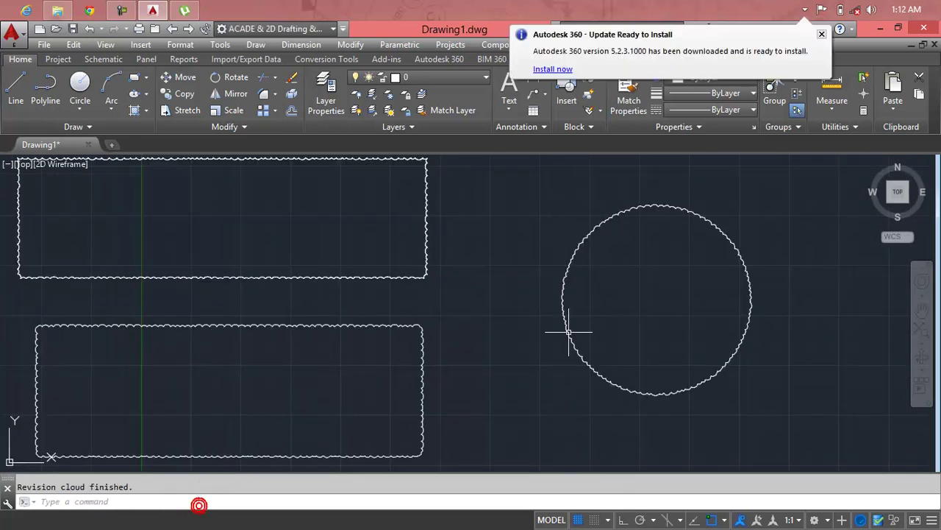
{"action": "left_click", "coordinate": [746, 179]}
{"action": "left_click", "coordinate": [356, 363]}
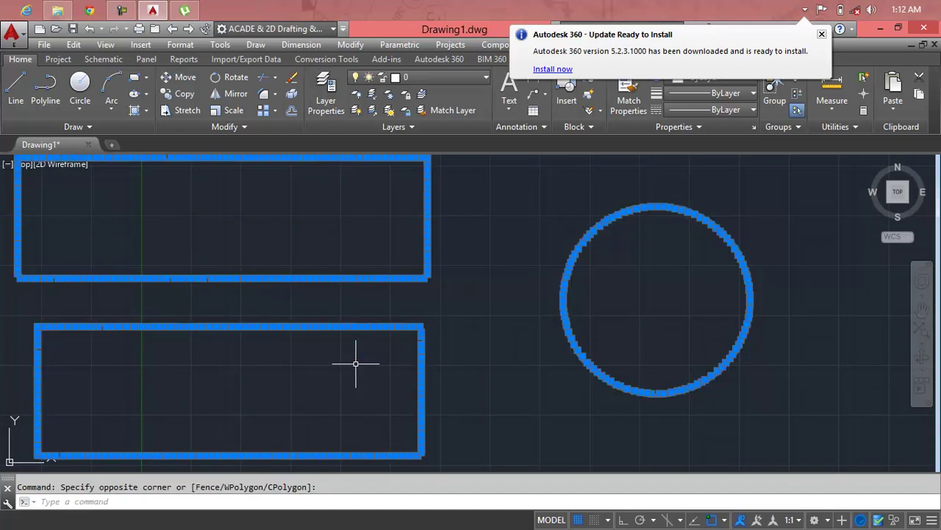
- Erase the three clouds and draw a freehand Normal-style revision cloud at the upper left
{"action": "key", "text": "Delete"}
{"action": "key", "text": "Escape"}
{"action": "type", "text": "r"}
{"action": "key", "text": "Return"}
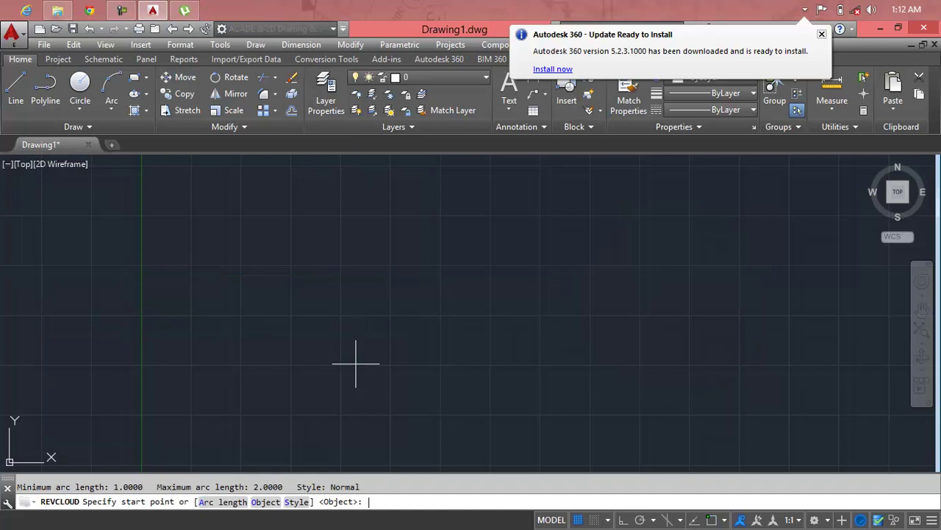
{"action": "left_click", "coordinate": [306, 504]}
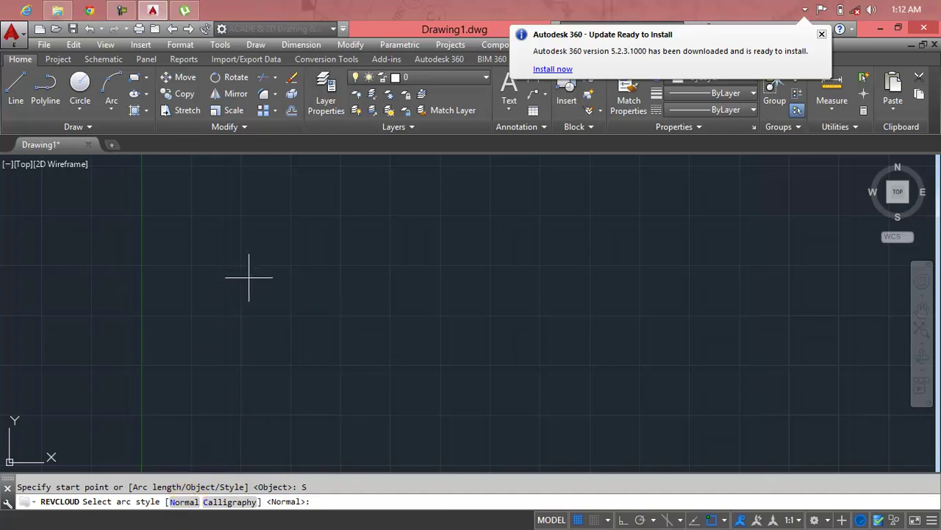
{"action": "left_click", "coordinate": [182, 502]}
{"action": "left_click", "coordinate": [230, 200]}
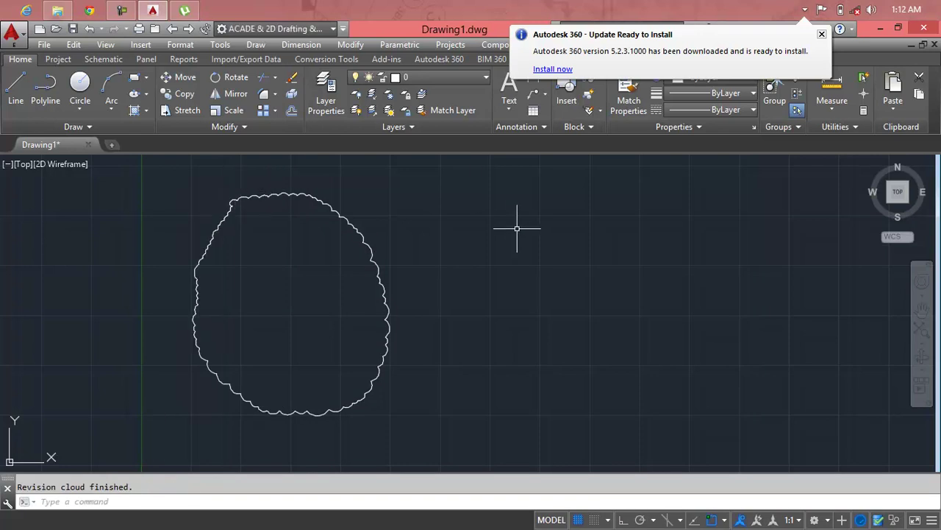
{"action": "key", "text": "Escape"}
- Draw a second freehand revision cloud in Calligraphy style to the right of the first
{"action": "type", "text": "r"}
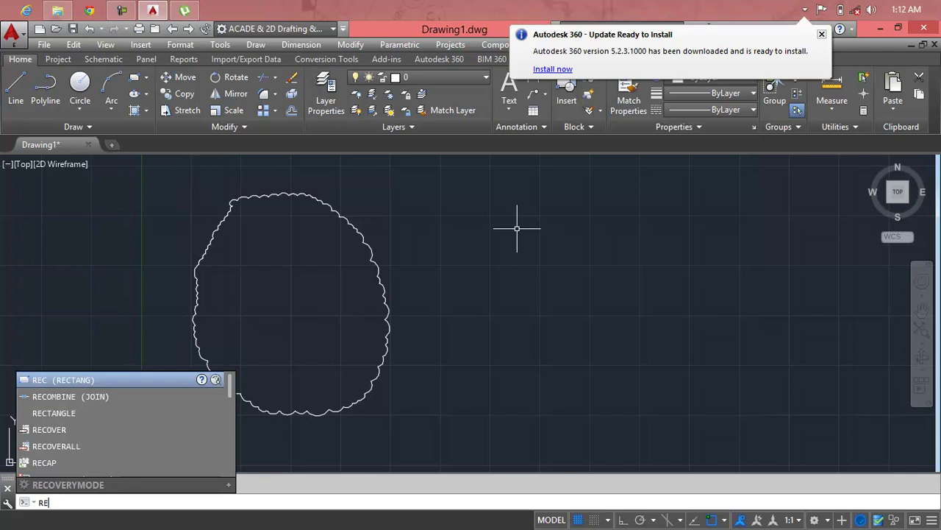
{"action": "key", "text": "BackSpace"}
{"action": "type", "text": "vc"}
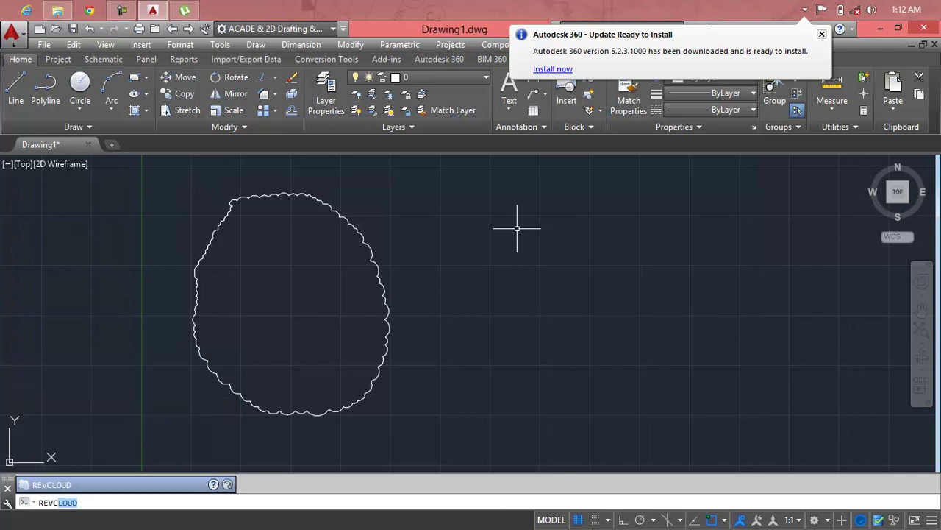
{"action": "key", "text": "Return"}
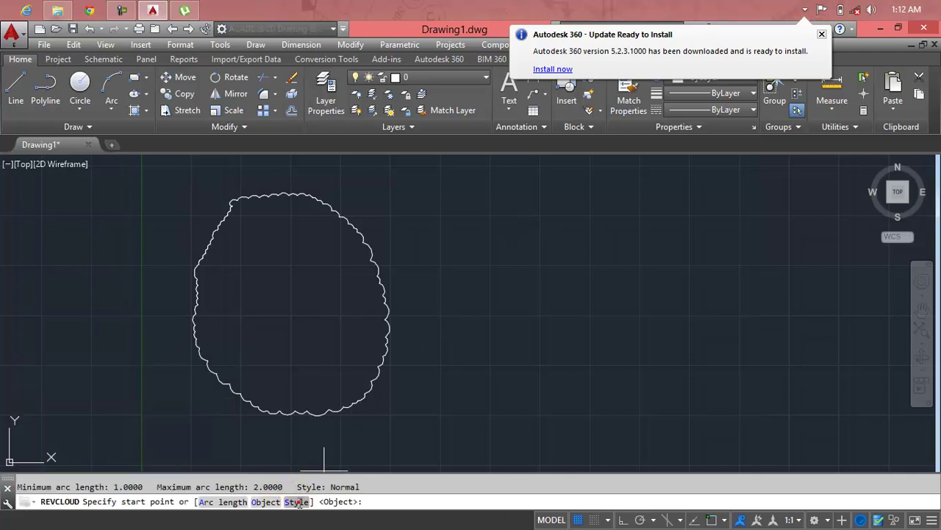
{"action": "left_click", "coordinate": [297, 501]}
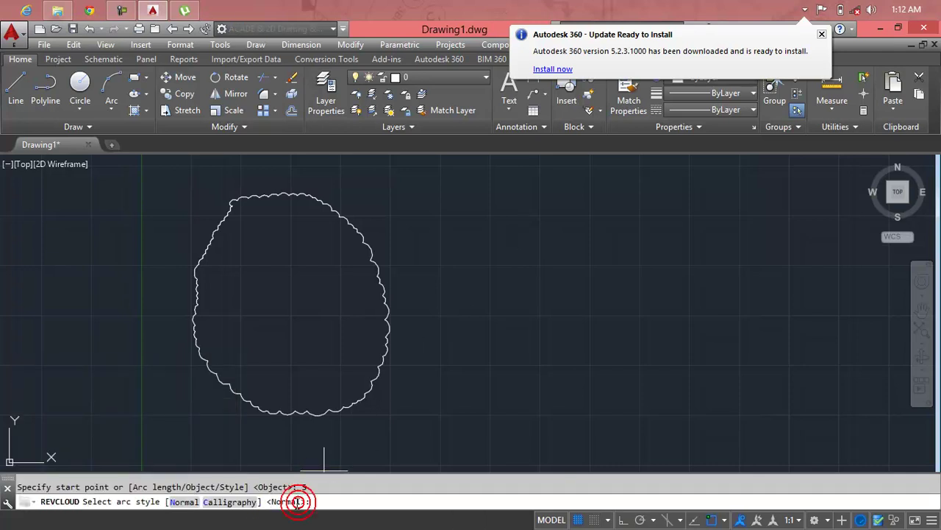
{"action": "left_click", "coordinate": [241, 506]}
{"action": "left_click", "coordinate": [512, 257]}
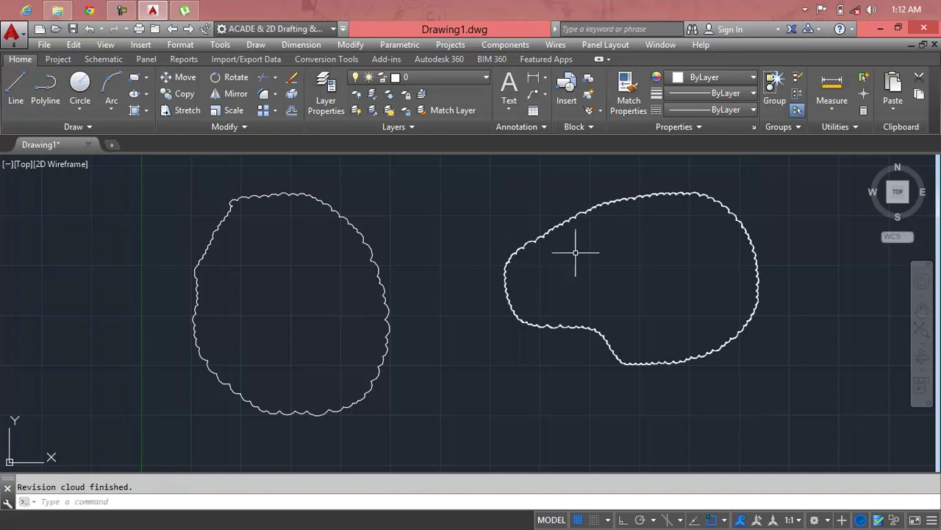
- Zoom and pan to compare the Calligraphy arcs with the Normal-style cloud
{"action": "scroll", "coordinate": [548, 219], "scroll_direction": "up", "scroll_amount": 5}
{"action": "scroll", "coordinate": [557, 290], "scroll_direction": "up", "scroll_amount": 2}
{"action": "scroll", "coordinate": [556, 305], "scroll_direction": "up", "scroll_amount": 2}
{"action": "scroll", "coordinate": [556, 305], "scroll_direction": "up", "scroll_amount": 1}
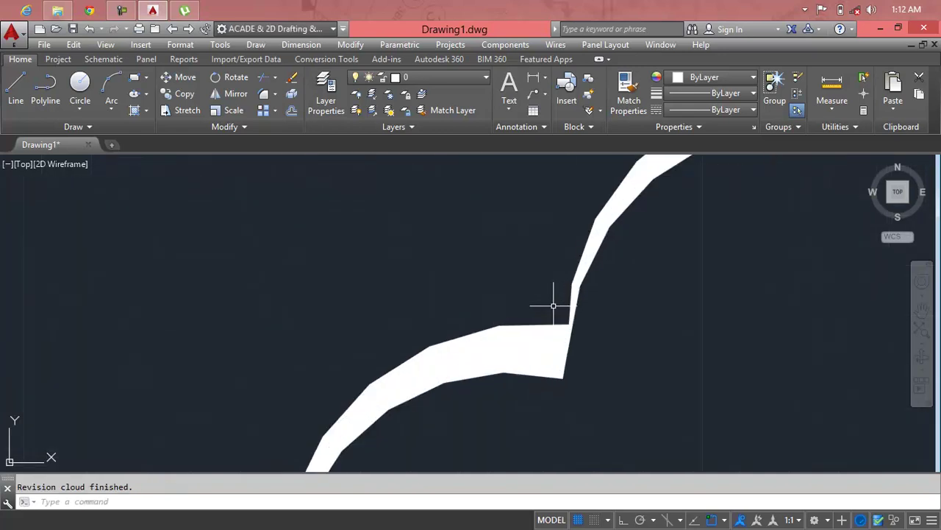
{"action": "scroll", "coordinate": [393, 316], "scroll_direction": "down", "scroll_amount": 3}
{"action": "scroll", "coordinate": [394, 316], "scroll_direction": "down", "scroll_amount": 5}
{"action": "middle_click_drag", "start_coordinate": [389, 315], "coordinate": [743, 235]}
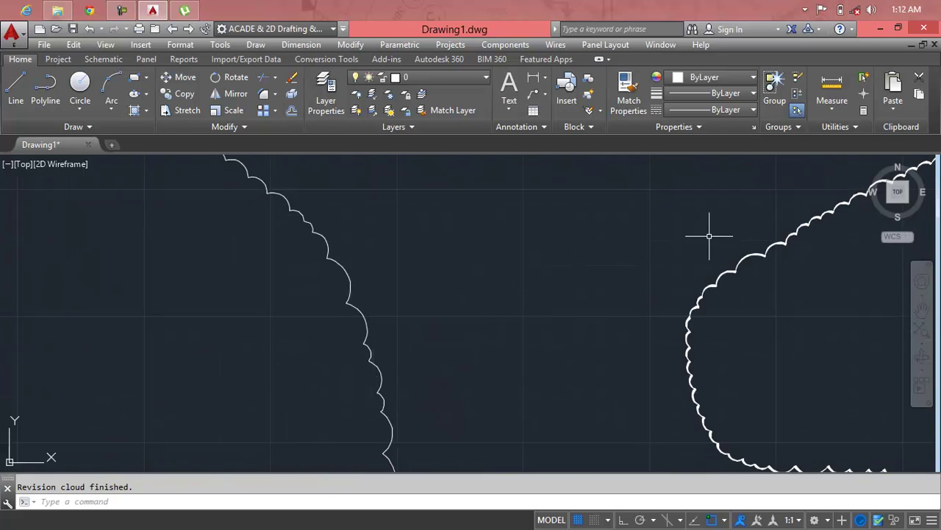
{"action": "scroll", "coordinate": [318, 269], "scroll_direction": "up", "scroll_amount": 5}
{"action": "scroll", "coordinate": [319, 270], "scroll_direction": "up", "scroll_amount": 2}
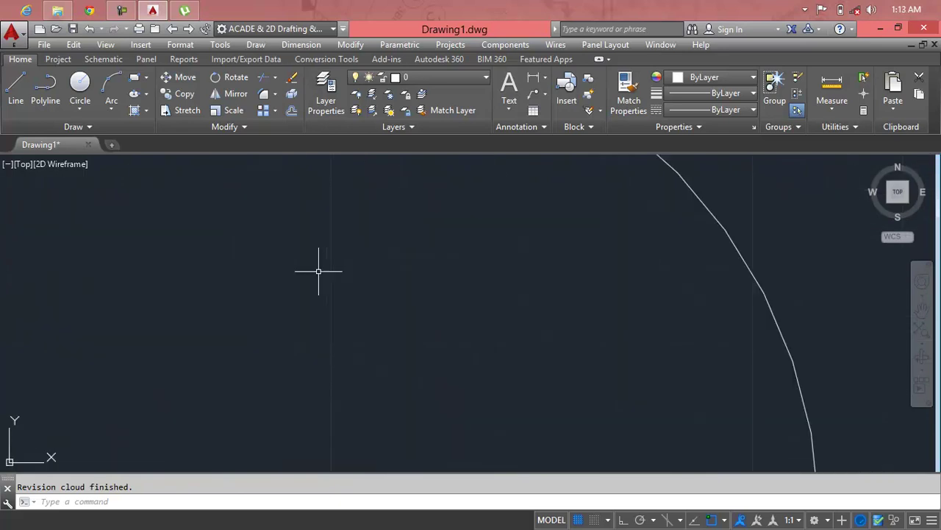
{"action": "scroll", "coordinate": [319, 272], "scroll_direction": "down", "scroll_amount": 8}
{"action": "scroll", "coordinate": [572, 300], "scroll_direction": "up", "scroll_amount": 3}
{"action": "scroll", "coordinate": [571, 294], "scroll_direction": "up", "scroll_amount": 3}
{"action": "scroll", "coordinate": [573, 287], "scroll_direction": "up", "scroll_amount": 3}
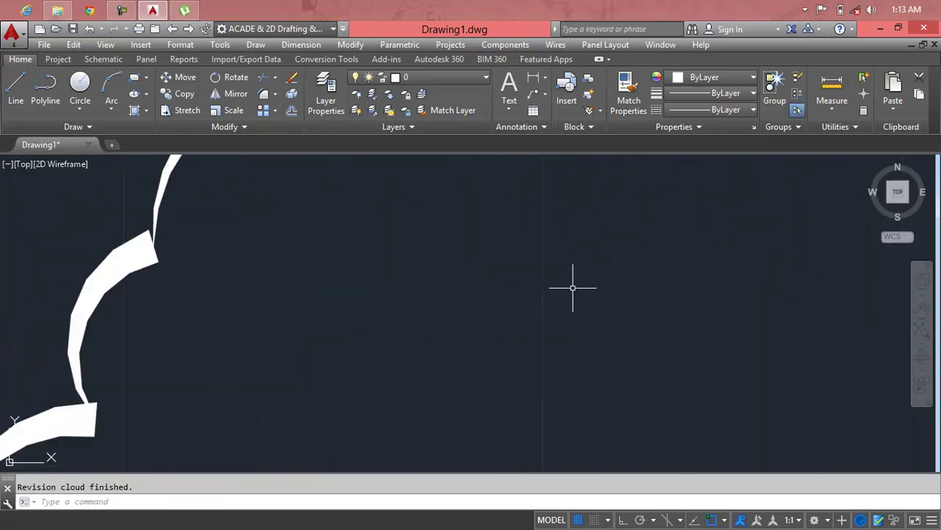
{"action": "scroll", "coordinate": [573, 287], "scroll_direction": "down", "scroll_amount": 4}
{"action": "scroll", "coordinate": [567, 286], "scroll_direction": "down", "scroll_amount": 5}
- Select both freehand revision clouds with a crossing window and delete them
{"action": "left_click", "coordinate": [686, 250]}
{"action": "left_click", "coordinate": [474, 359]}
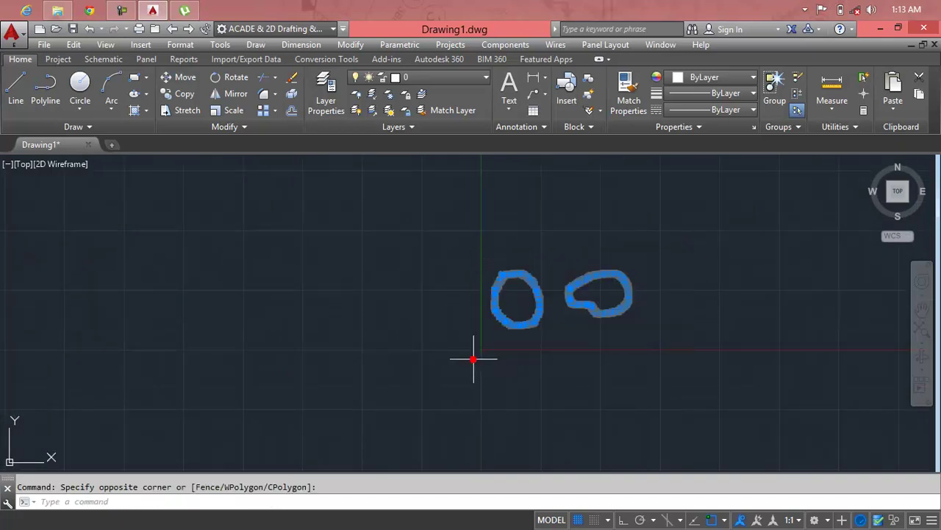
{"action": "key", "text": "Delete"}
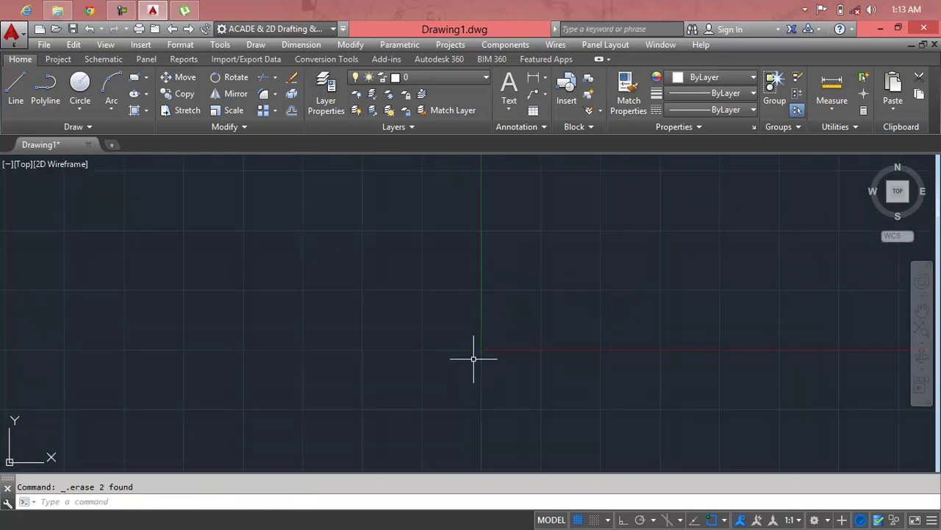